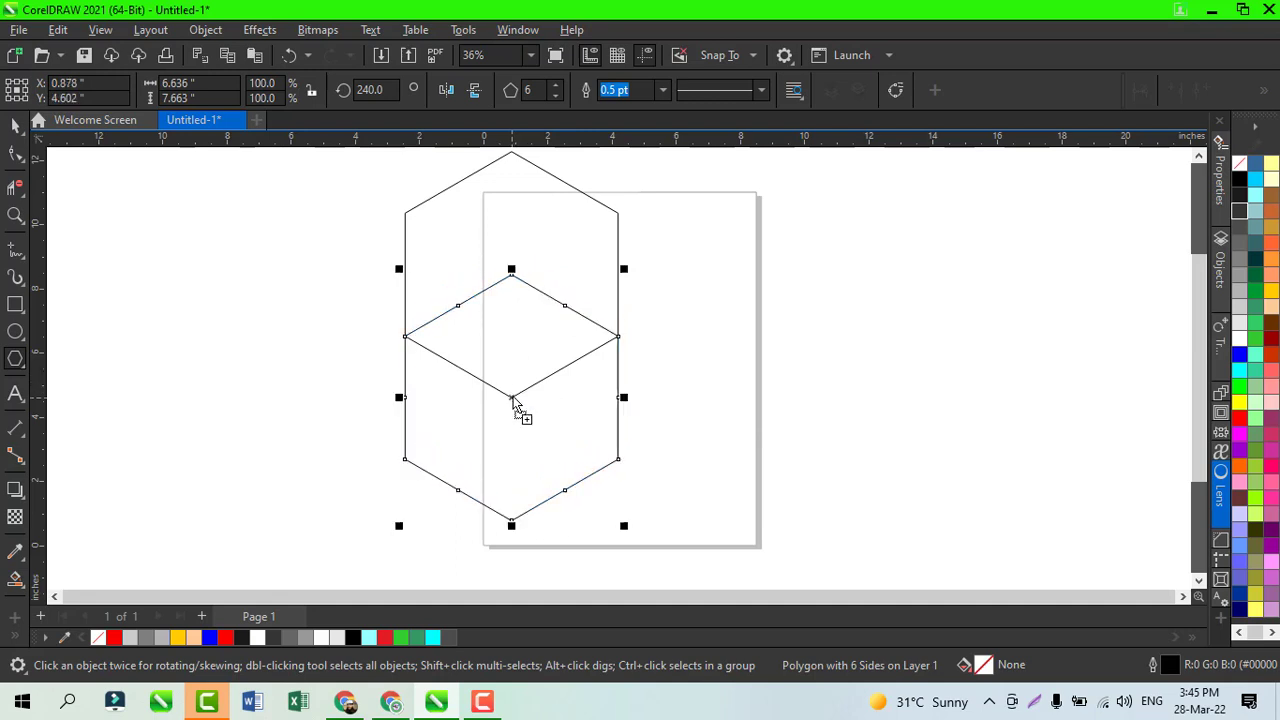
# Step: Draw a vertical freehand line about 8.9 inches long from the rhombus's top vertex down past the lower hexagon's bottom vertex
pyautogui.click(15, 250)
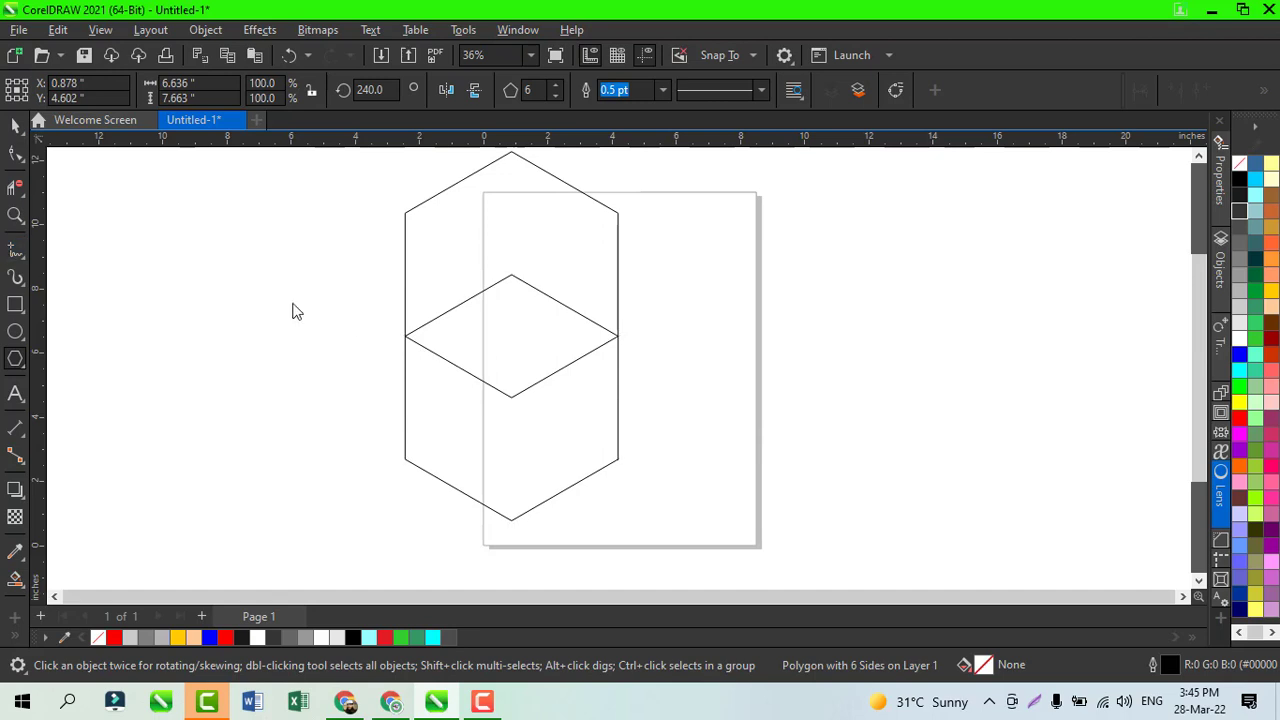
pyautogui.click(512, 274)
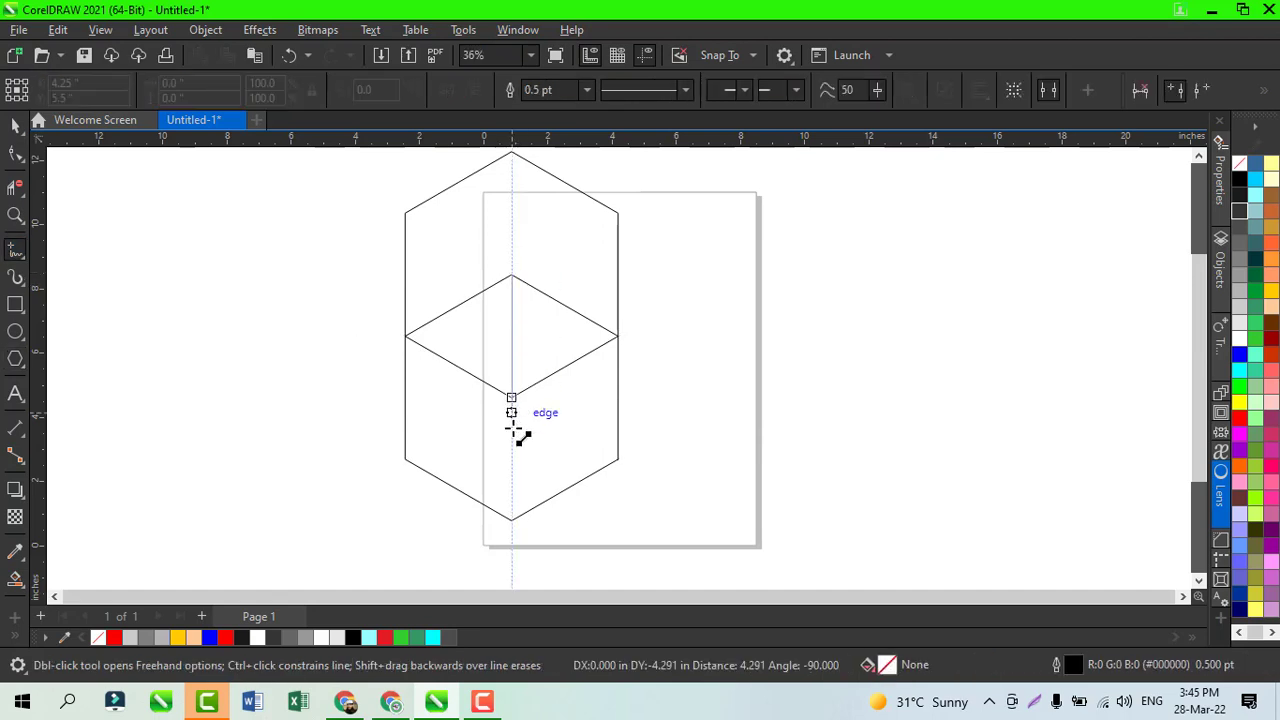
pyautogui.click(512, 563)
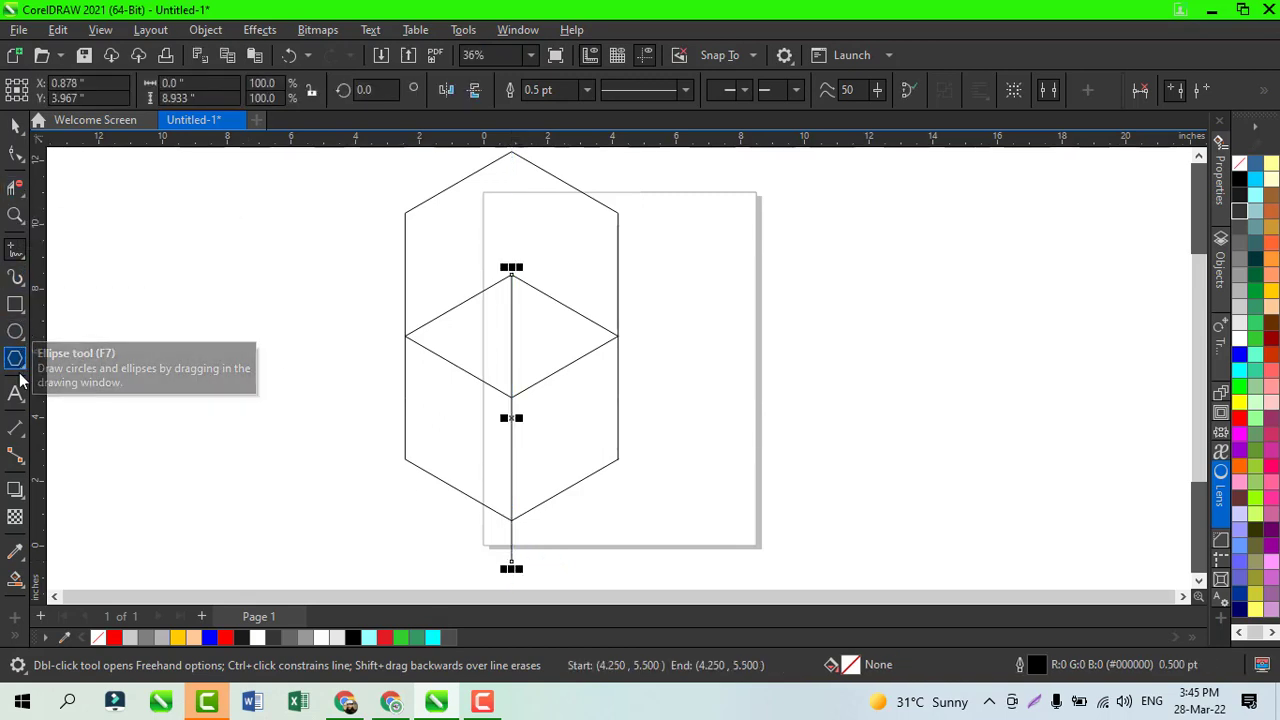
# Step: Smart-fill the left half of the rhombus and colour the resulting triangle black
pyautogui.click(15, 578)
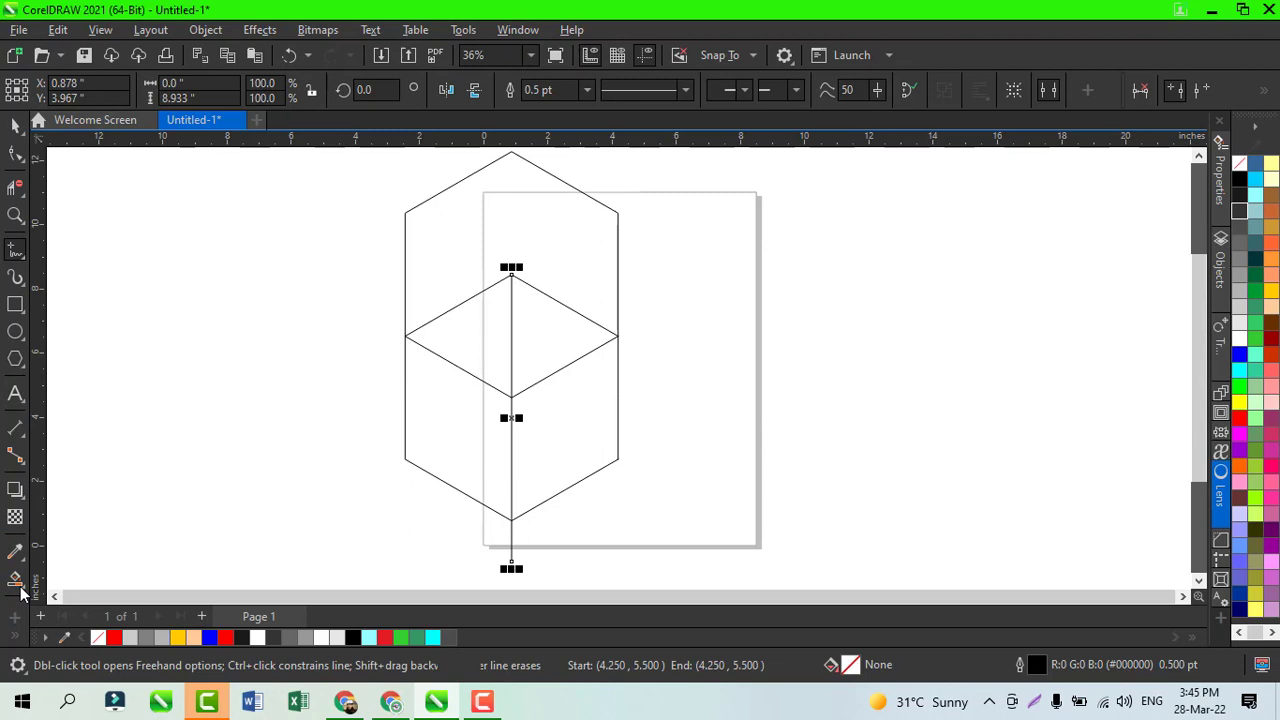
pyautogui.click(471, 328)
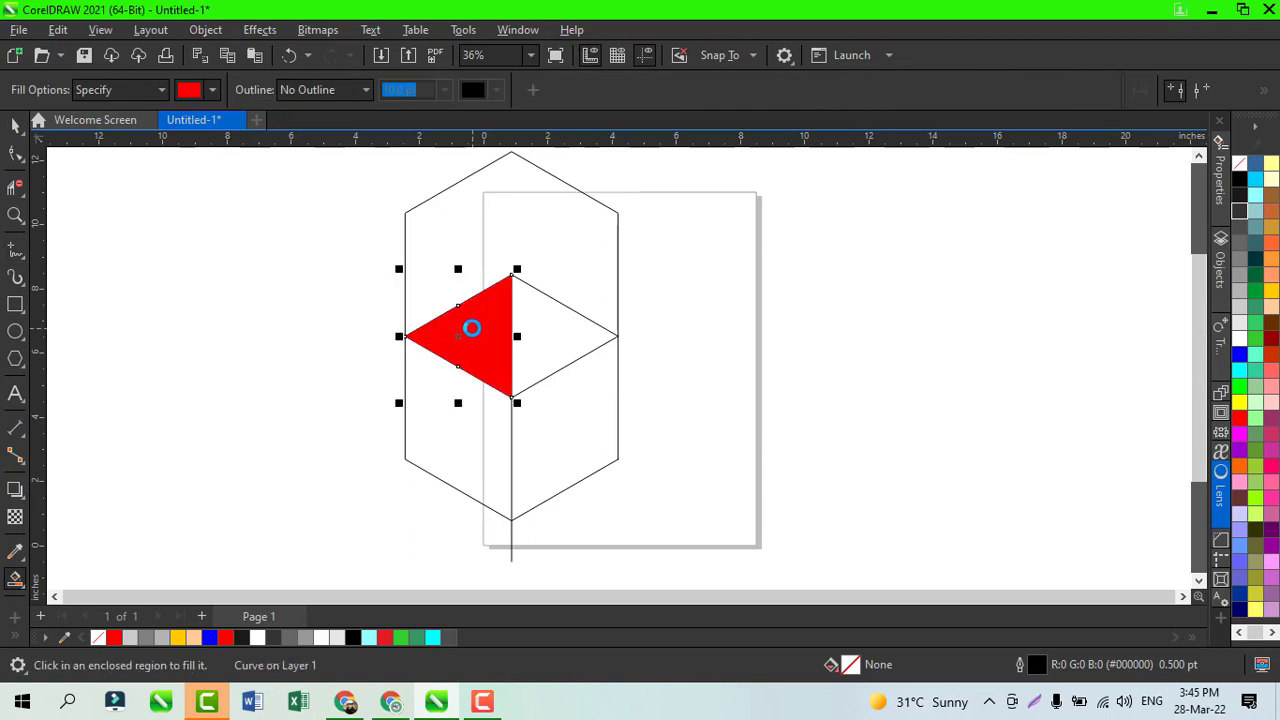
pyautogui.click(1242, 180)
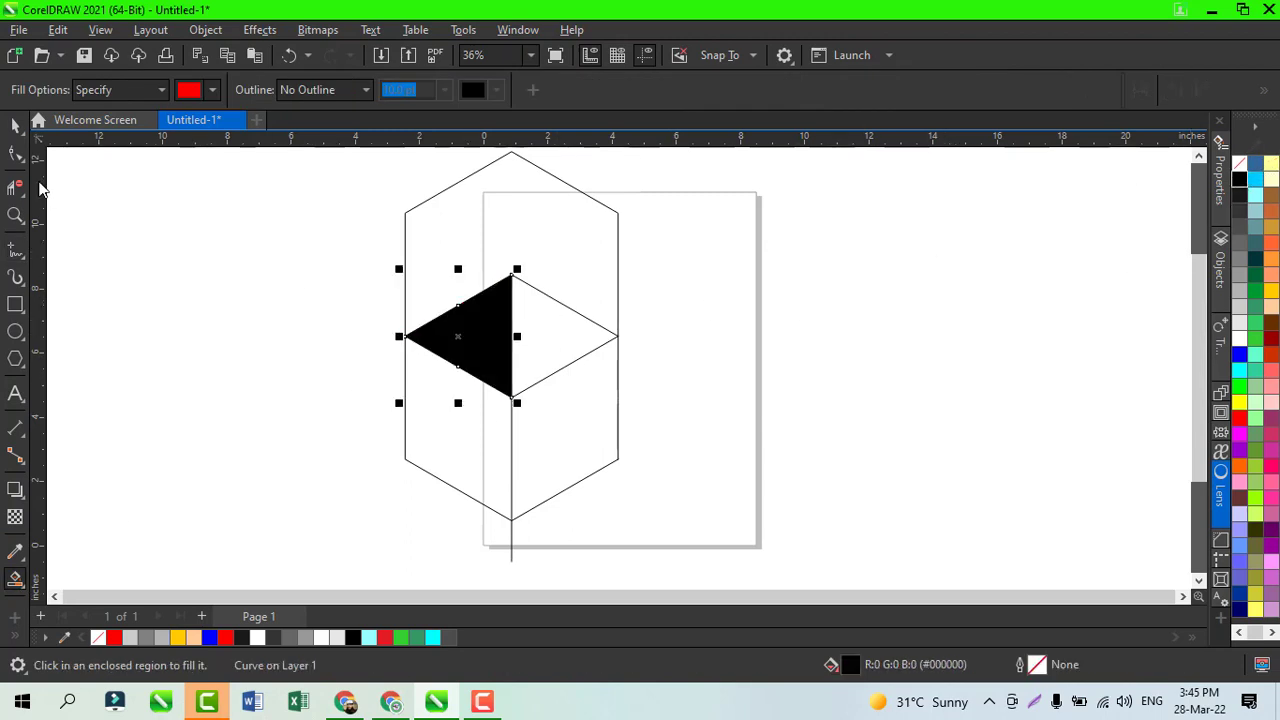
pyautogui.click(15, 125)
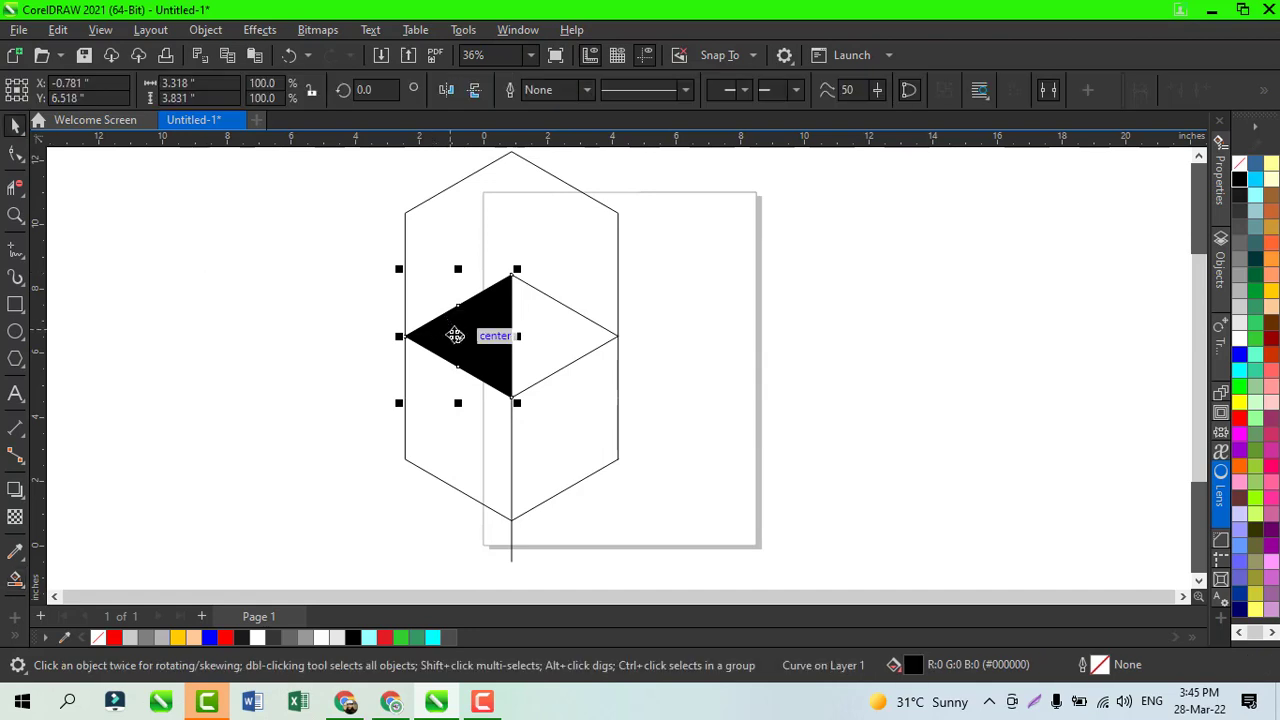
pyautogui.moveTo(456, 336); pyautogui.dragTo(767, 309)
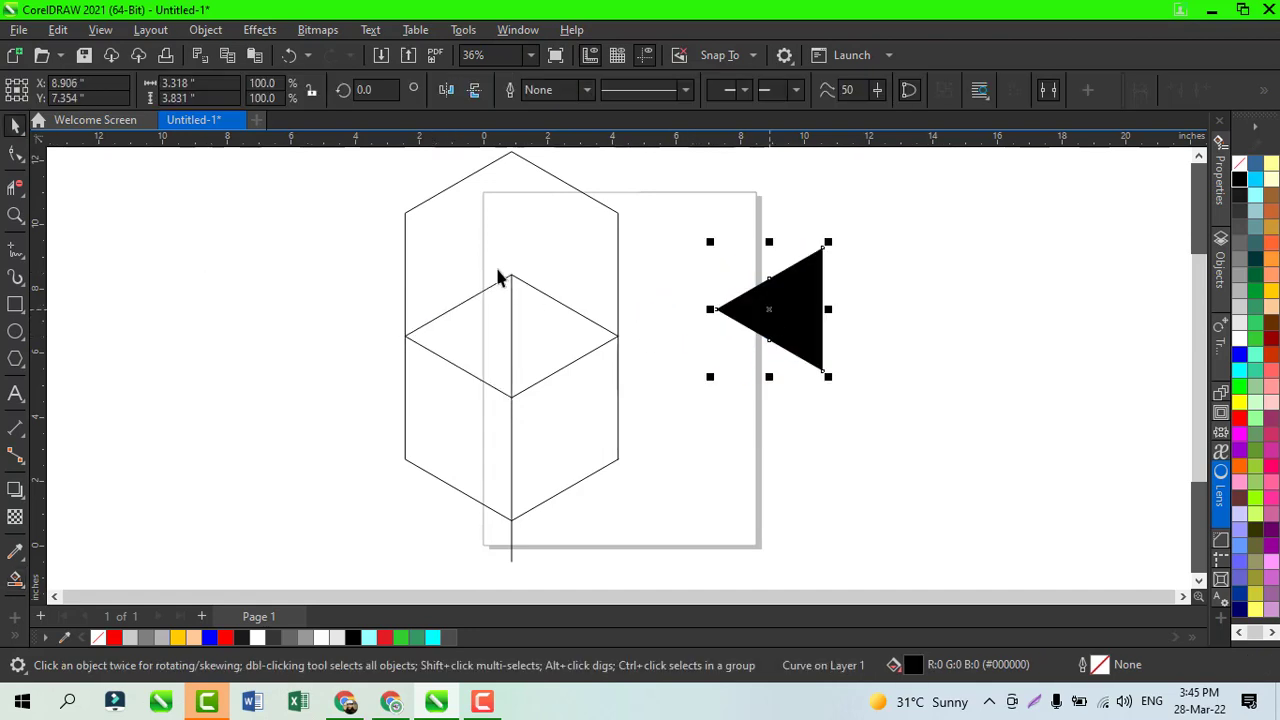
pyautogui.hotkey('ctrl', 'z')
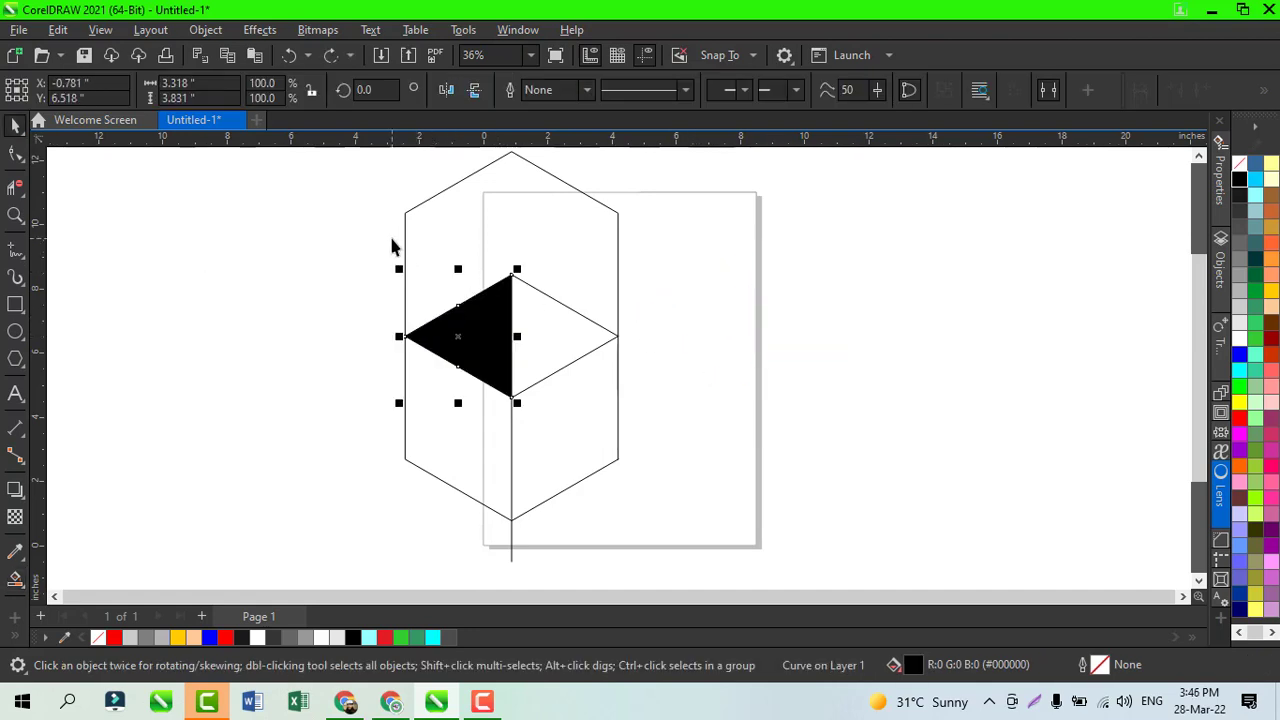
# Step: Delete both hexagon outlines, keeping the black triangle and the vertical line
pyautogui.click(250, 311)
pyautogui.click(544, 378)
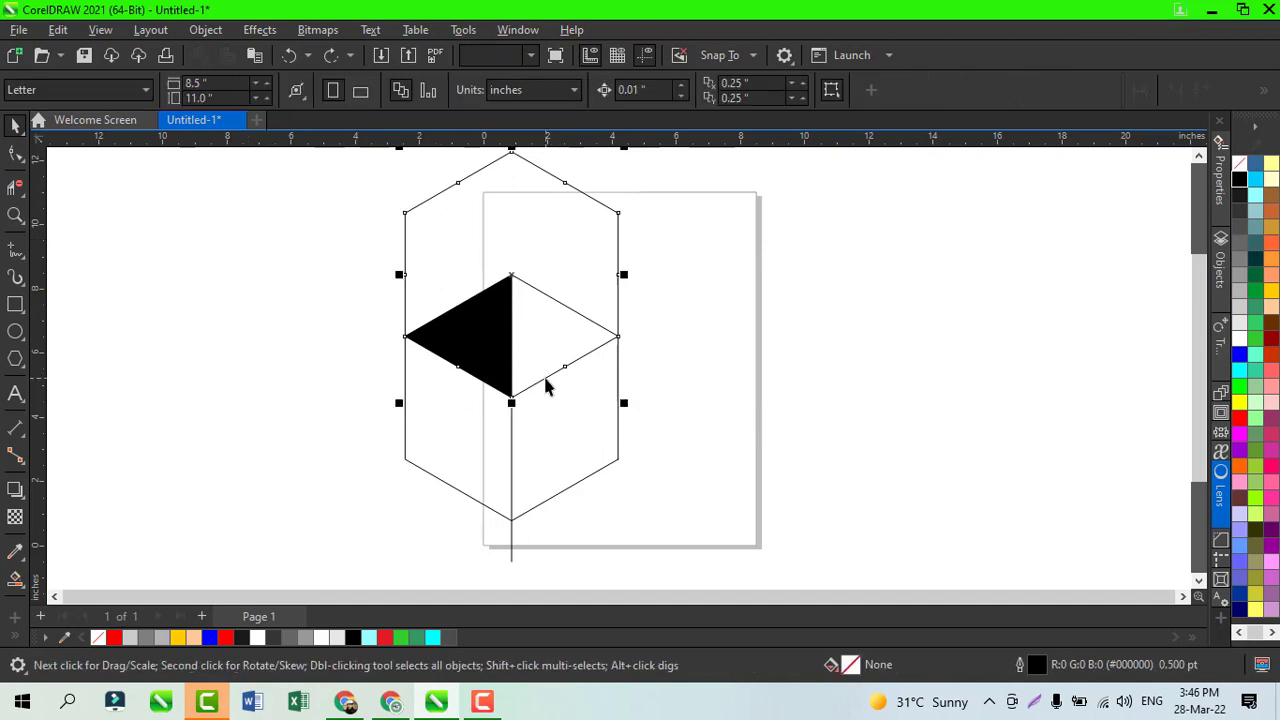
pyautogui.press('Escape')
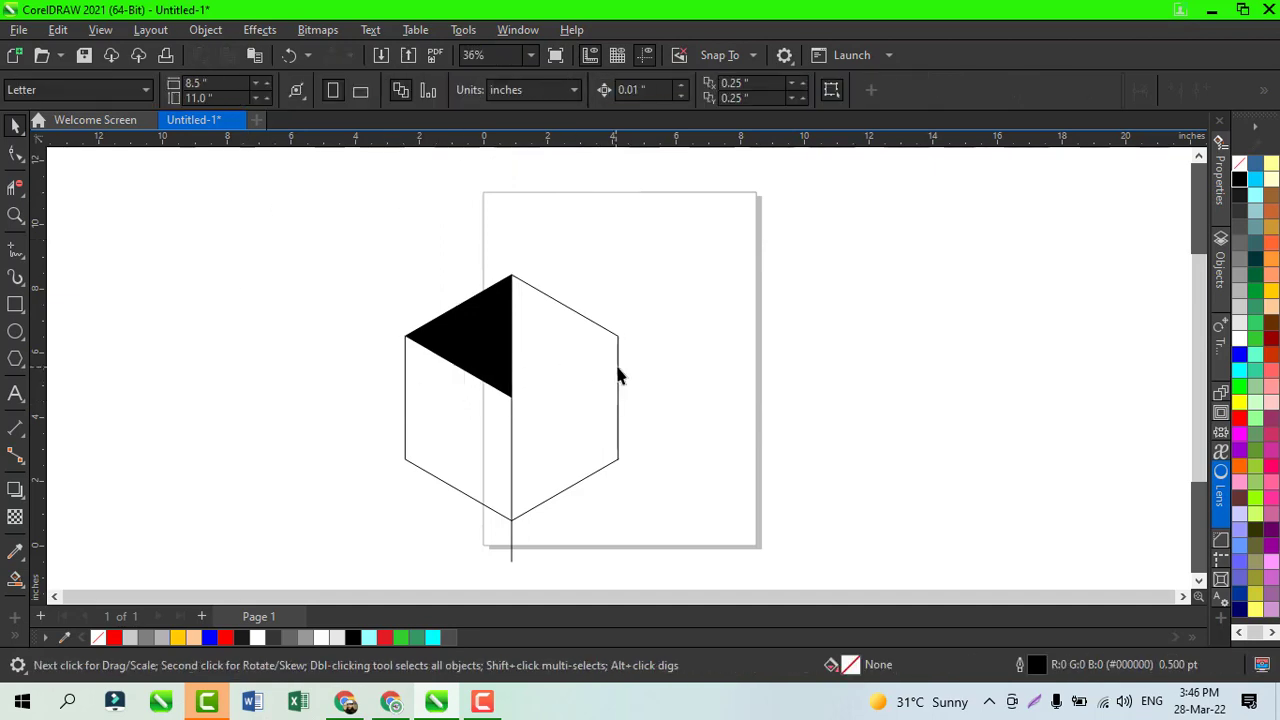
pyautogui.click(618, 375)
pyautogui.press('Delete')
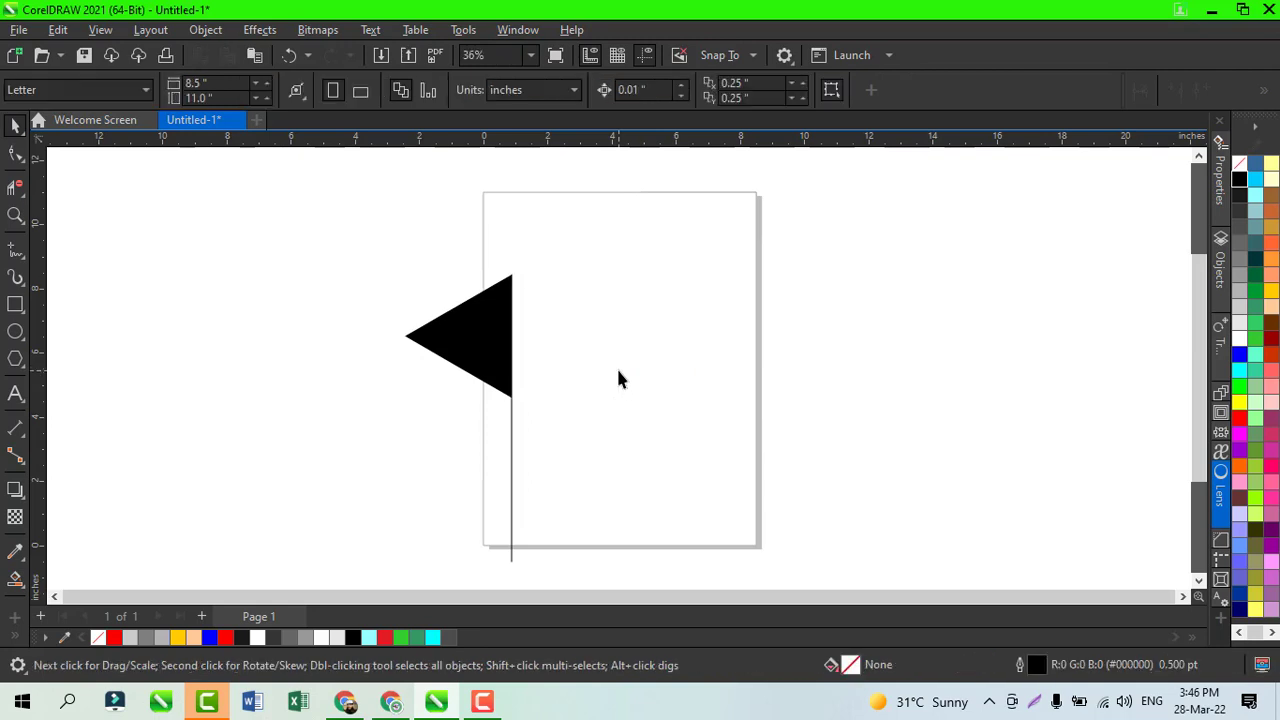
pyautogui.click(14, 333)
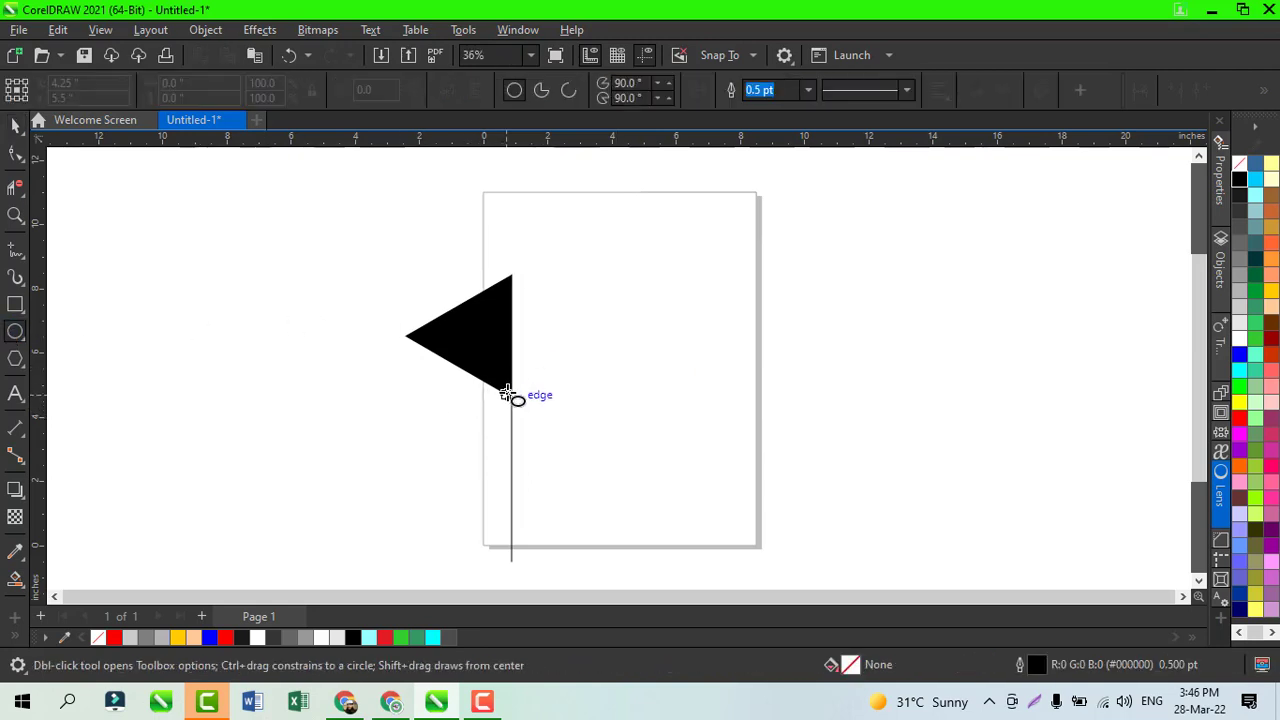
pyautogui.moveTo(511, 396); pyautogui.dragTo(607, 470)
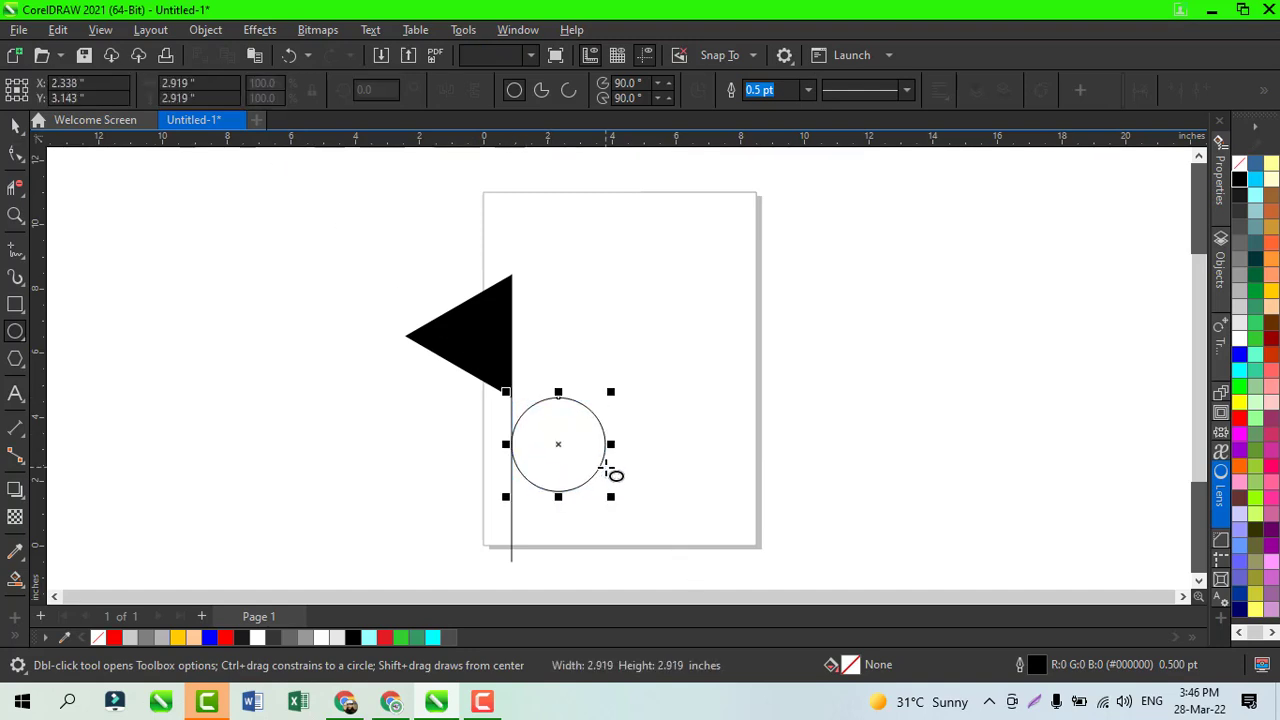
pyautogui.hotkey('ctrl', 'z')
# Step: Draw an ellipse about 3.56 by 2.77 inches, centre it on the triangle's bottom corner, and stretch it leftward to about 3.94 inches wide
pyautogui.moveTo(472, 357); pyautogui.dragTo(586, 445)
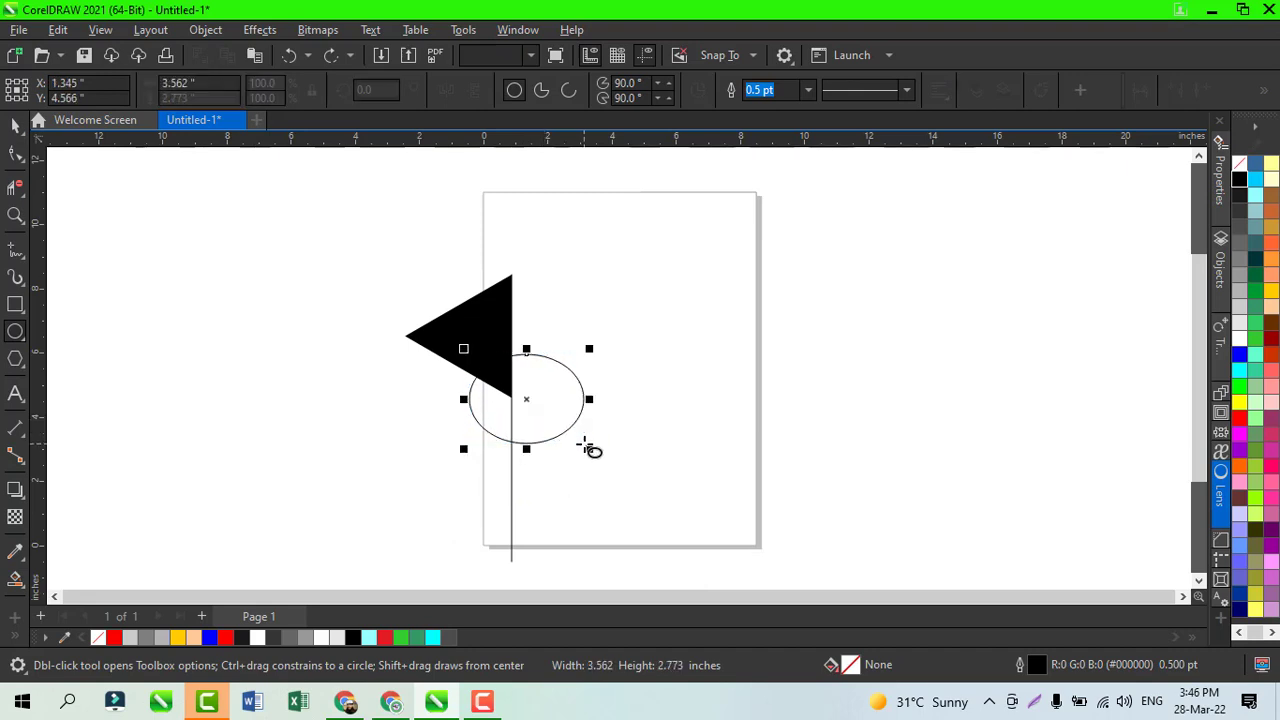
pyautogui.moveTo(527, 398); pyautogui.dragTo(512, 398)
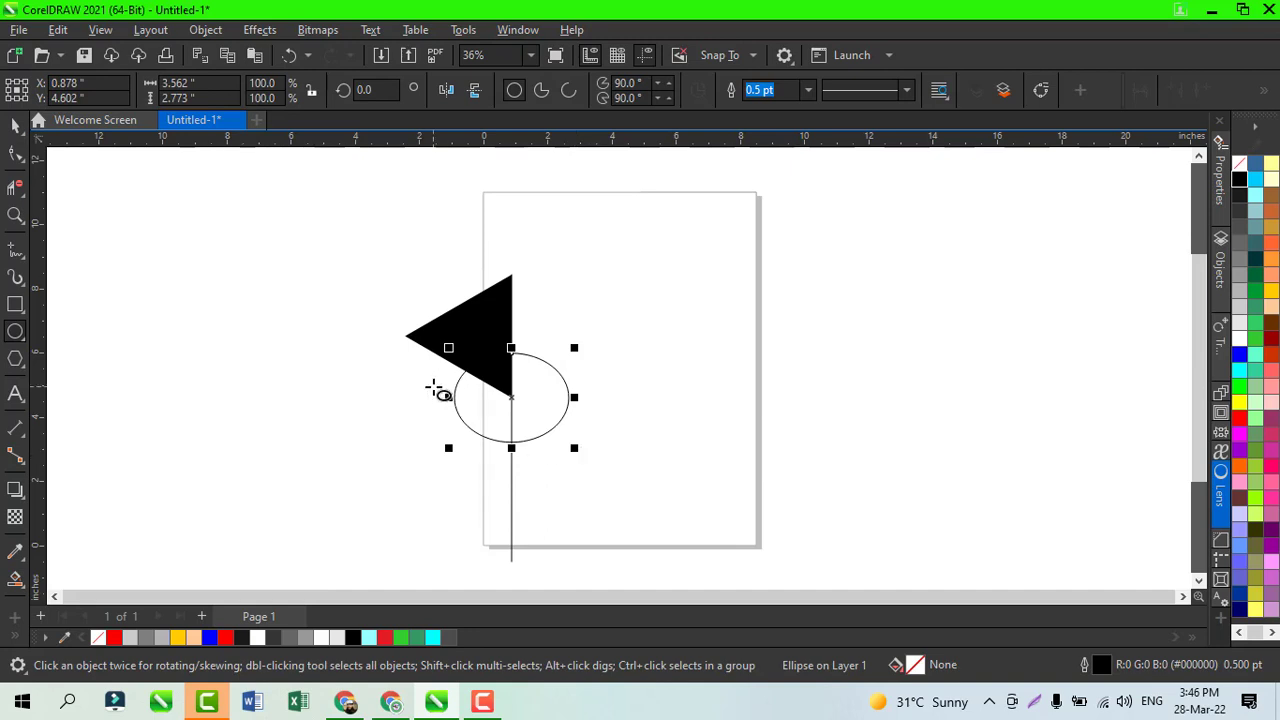
pyautogui.moveTo(448, 398); pyautogui.dragTo(441, 400)
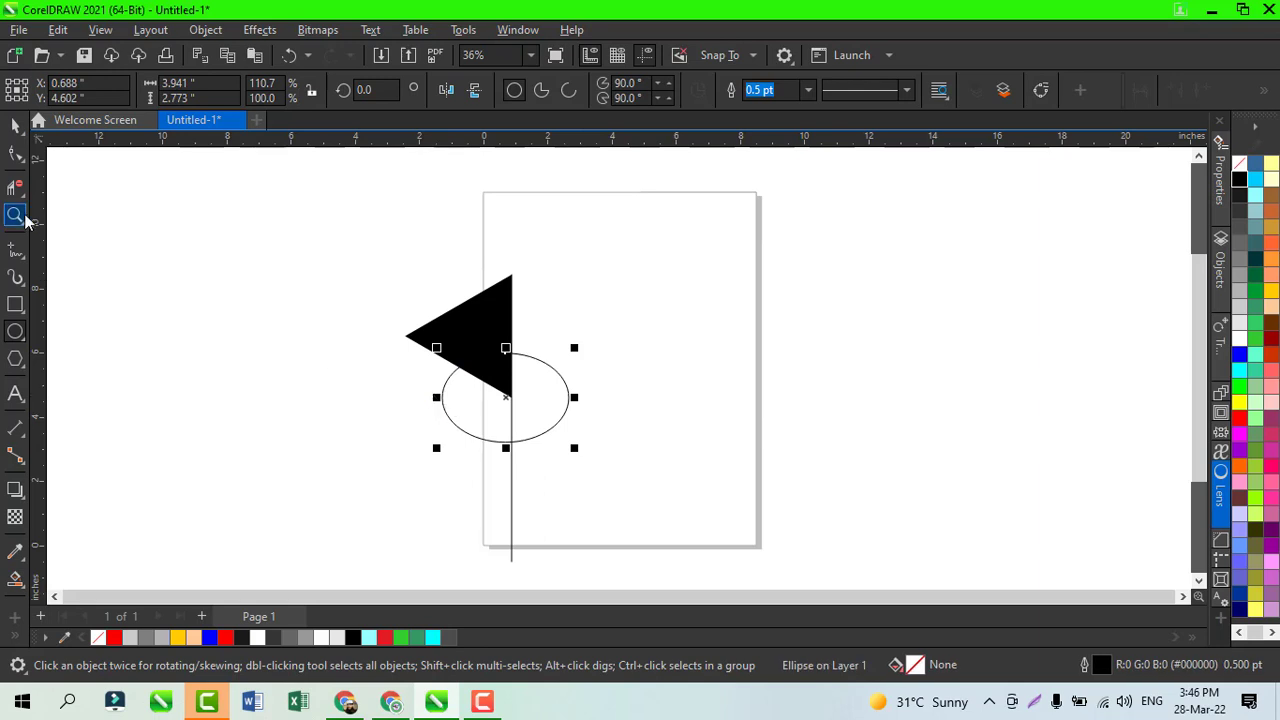
# Step: Draw a vertical line down from the ellipse's left quadrant and extend it upward into the black triangle, about 5.43 inches in total
pyautogui.click(15, 249)
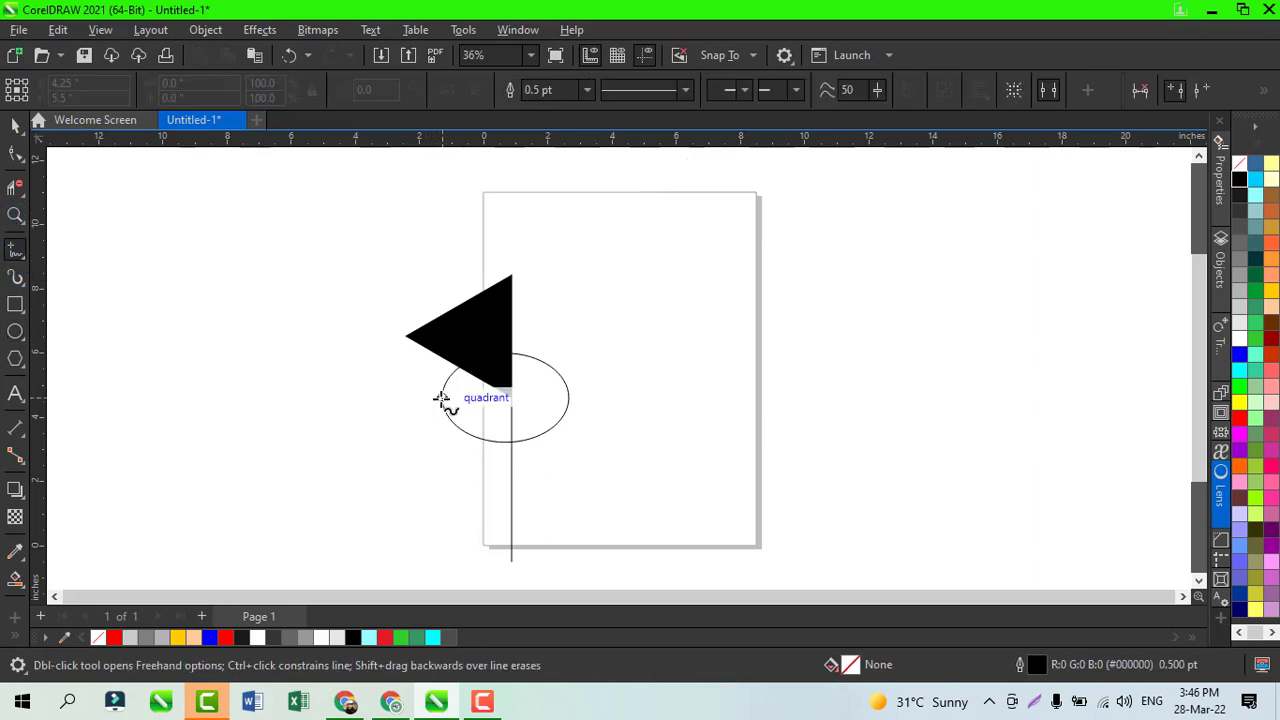
pyautogui.click(441, 399)
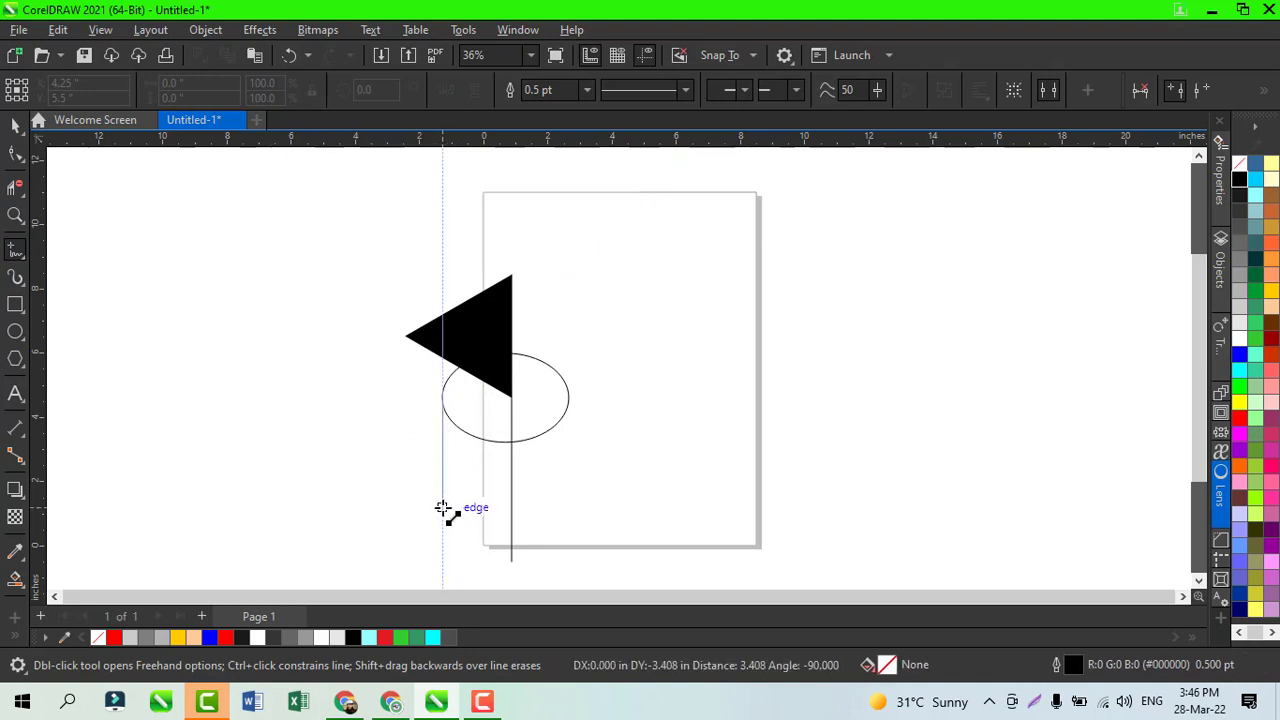
pyautogui.click(443, 509)
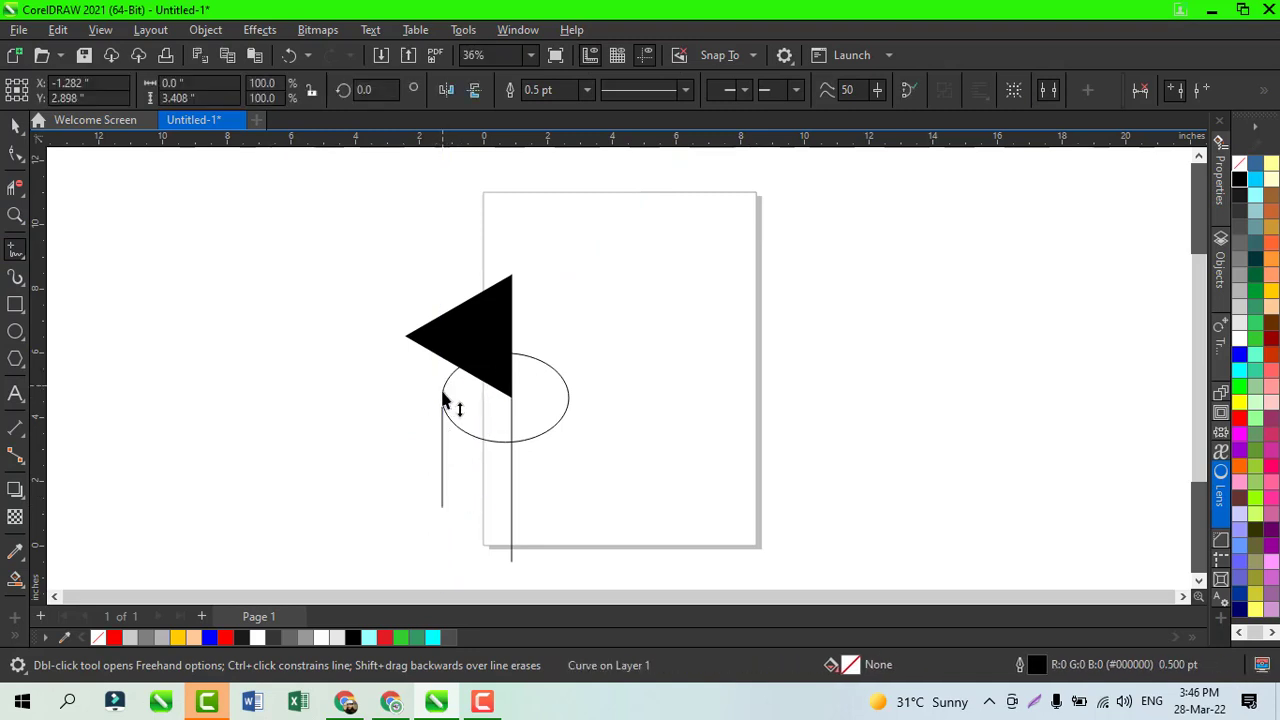
pyautogui.click(443, 400)
pyautogui.click(441, 327)
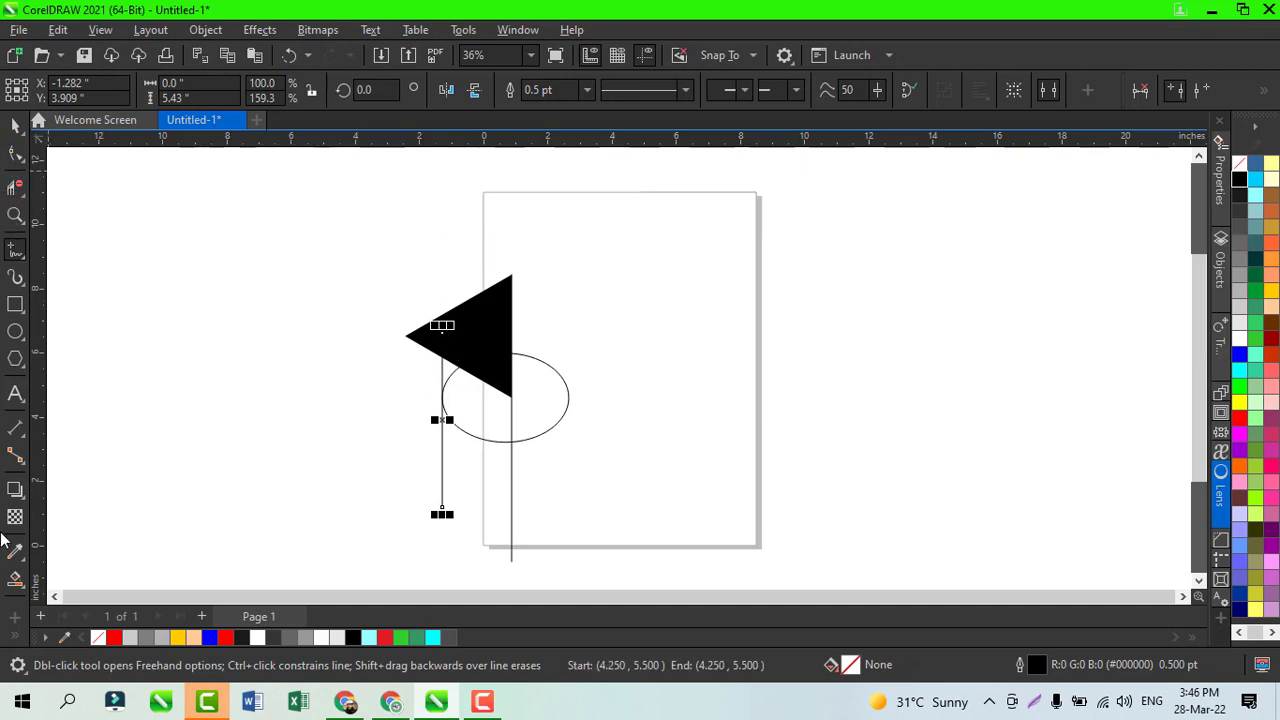
# Step: Smart-fill the area enclosed by the ellipse, the two vertical lines and the triangle's lower edge with red
pyautogui.click(12, 582)
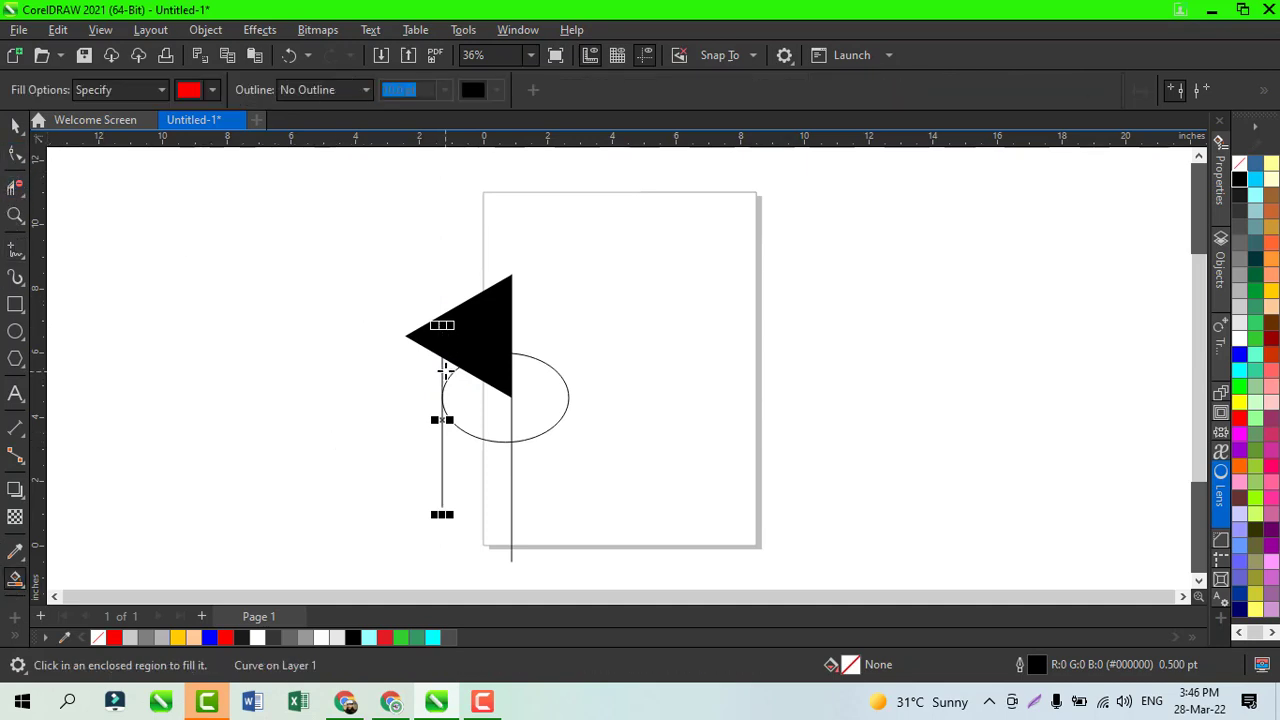
pyautogui.click(474, 408)
pyautogui.click(15, 124)
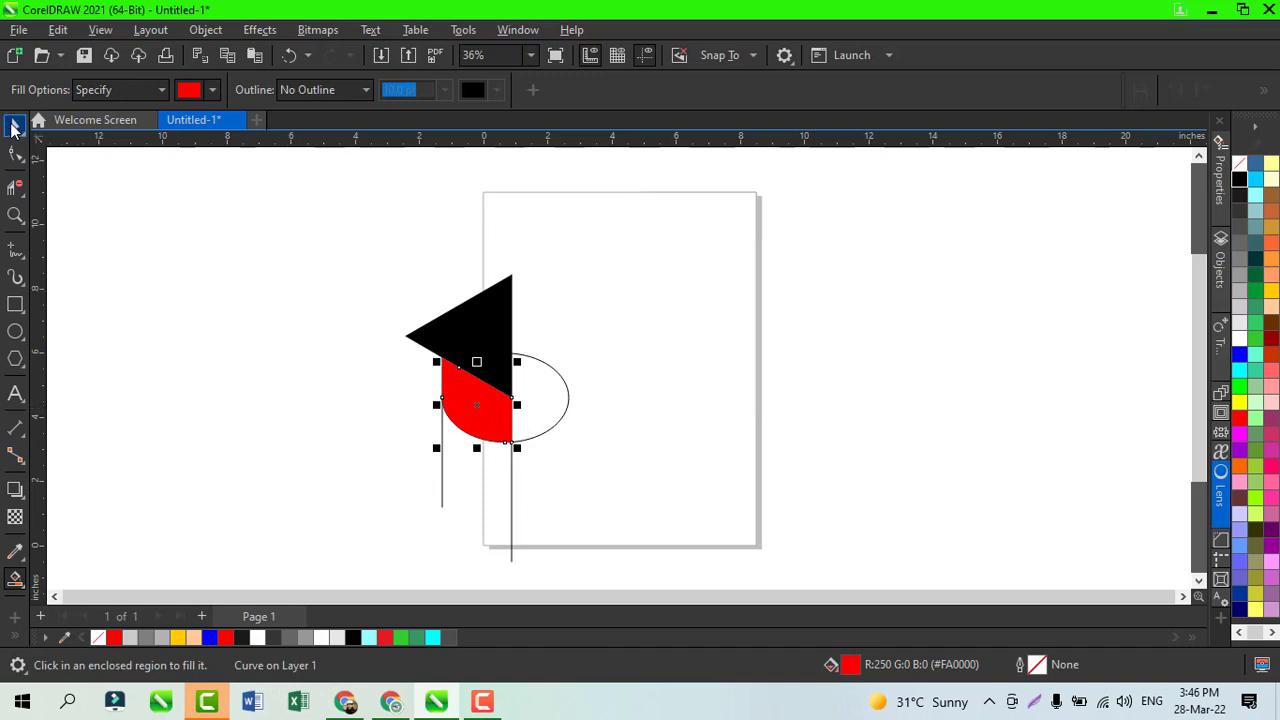
# Step: Delete the ellipse and both vertical construction lines, leaving only the filled shapes
pyautogui.click(548, 433)
pyautogui.press('Delete')
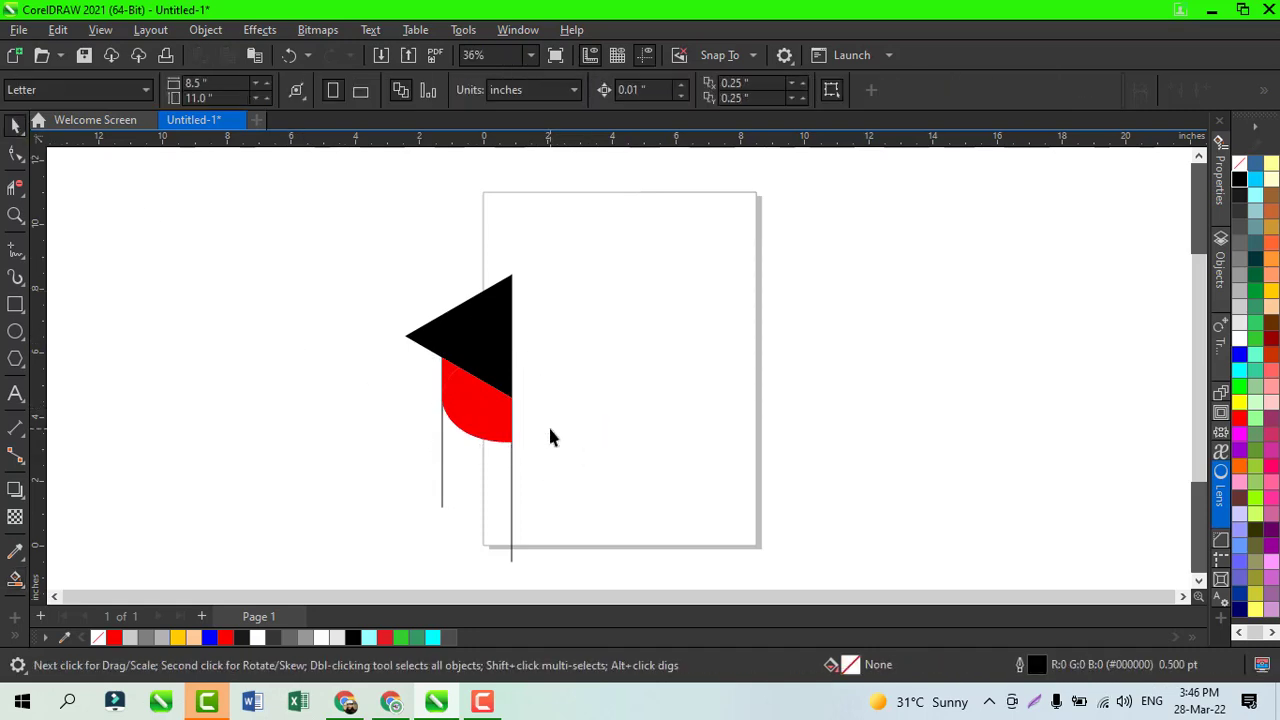
pyautogui.click(511, 462)
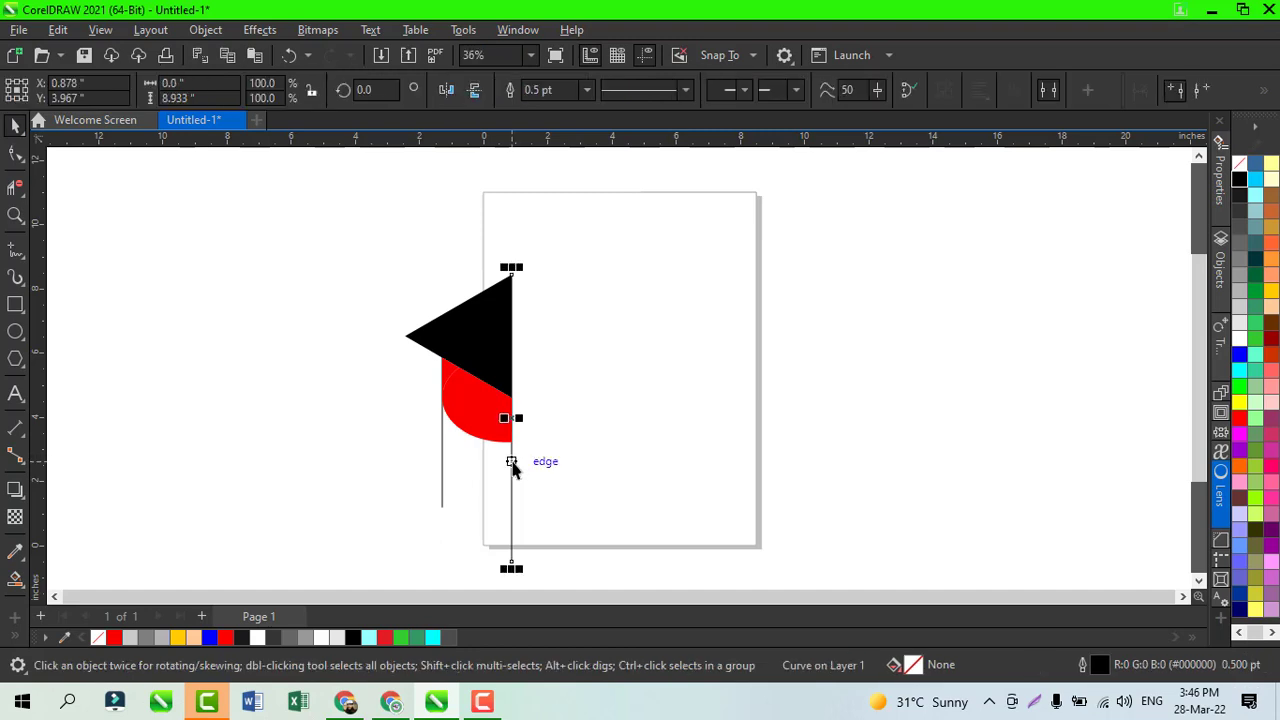
pyautogui.press('Delete')
pyautogui.click(443, 460)
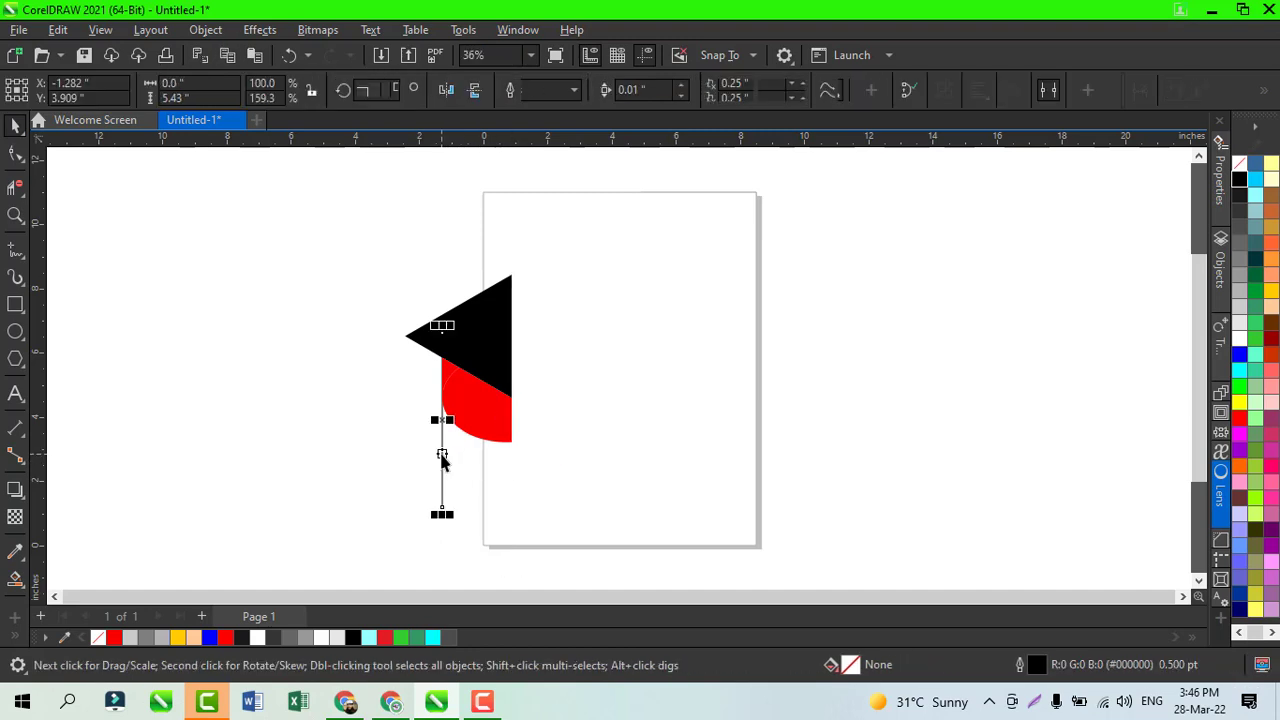
pyautogui.press('Delete')
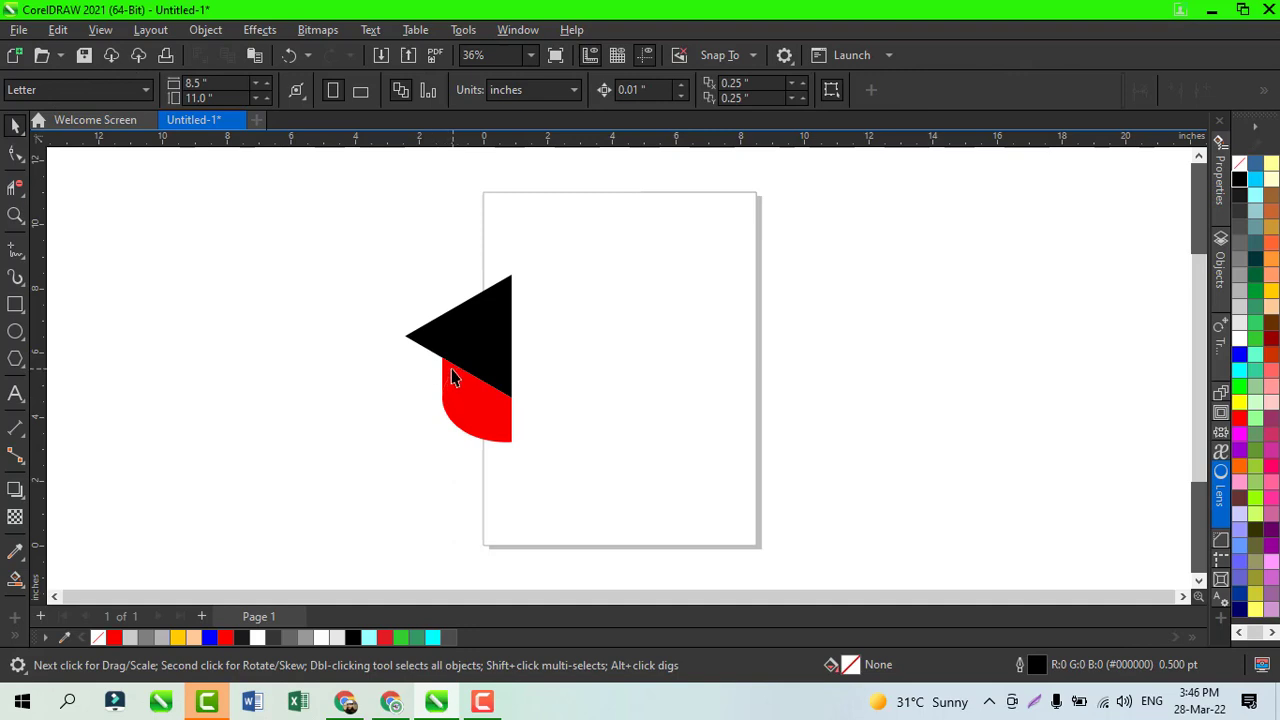
# Step: Weld the red pieces below the triangle into one shape and fill it with 128,128,128 grey
pyautogui.click(447, 376)
pyautogui.keyDown('shift'); pyautogui.click(477, 408); pyautogui.keyUp('shift')
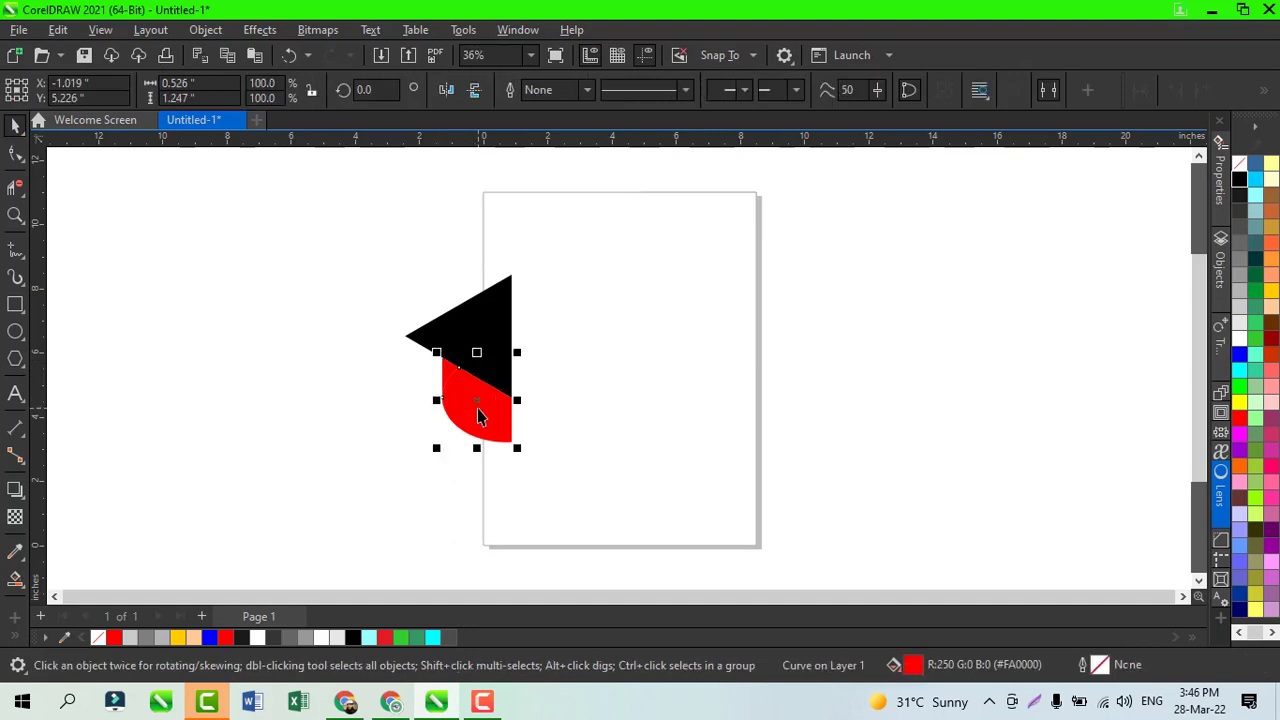
pyautogui.click(553, 97)
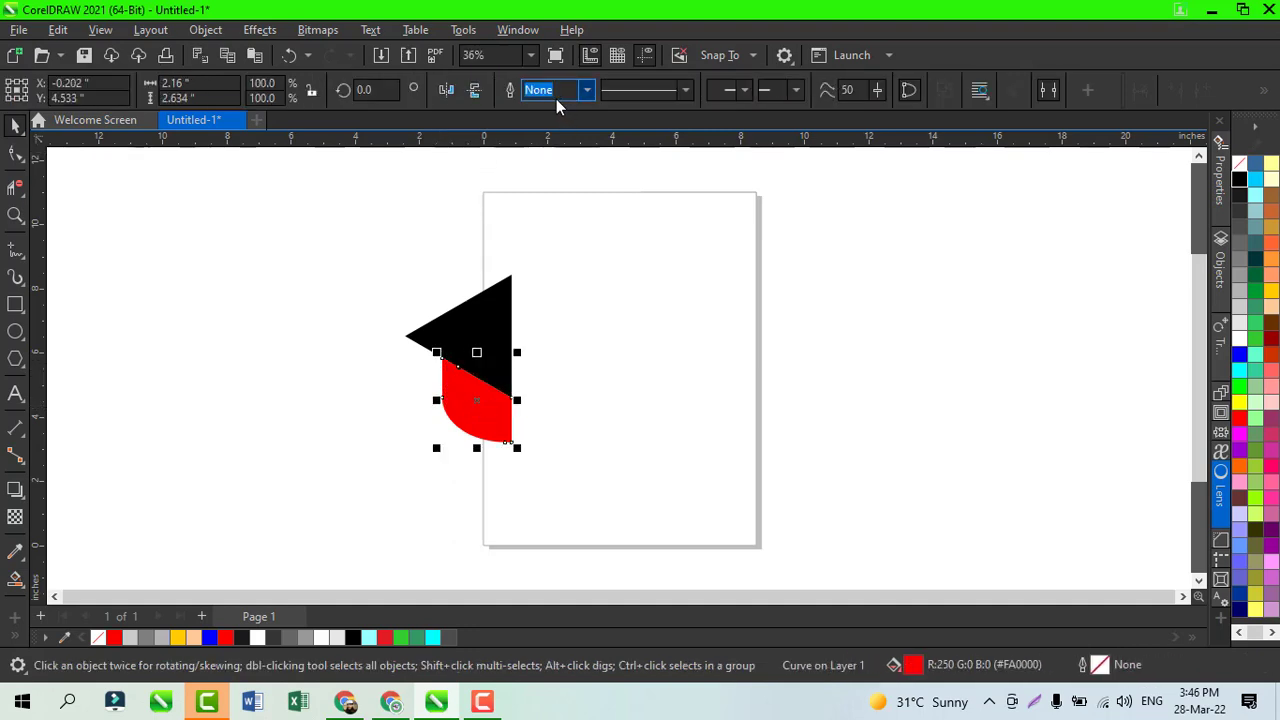
pyautogui.click(1240, 259)
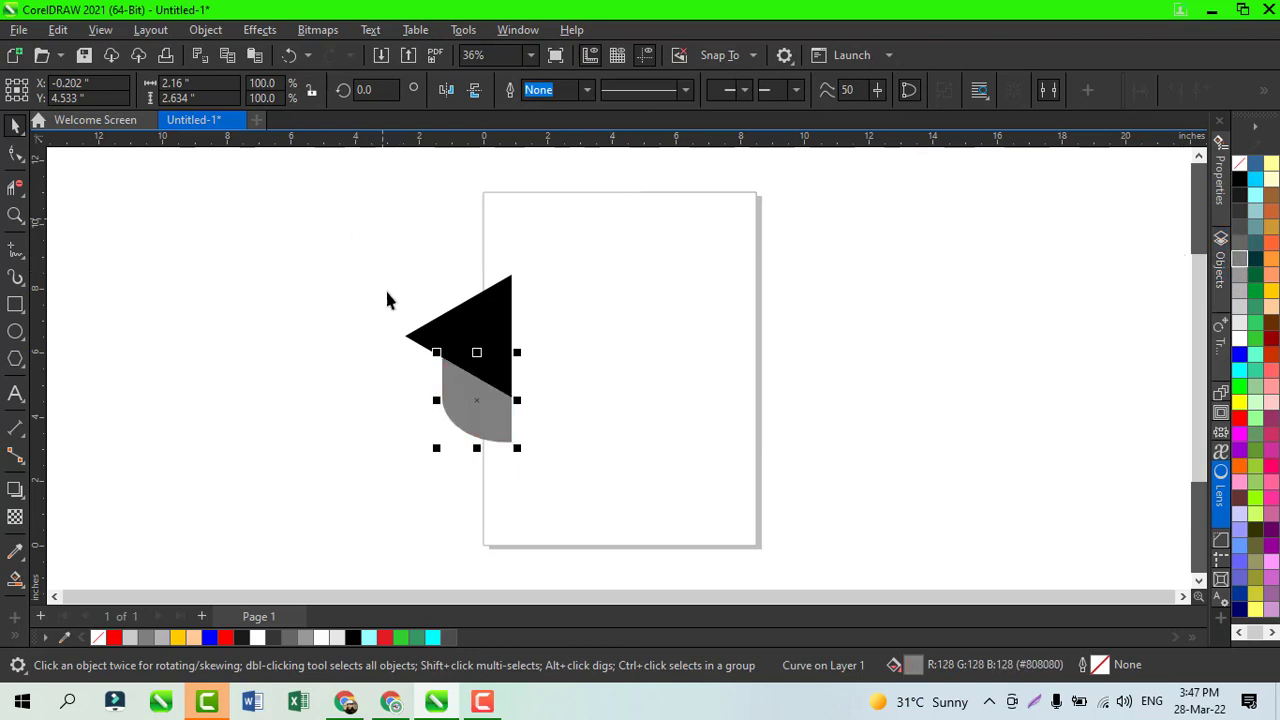
# Step: Create a horizontally mirrored copy of the black triangle and grey shape, joined along their right edge to complete the cap
pyautogui.moveTo(354, 229); pyautogui.dragTo(574, 510)
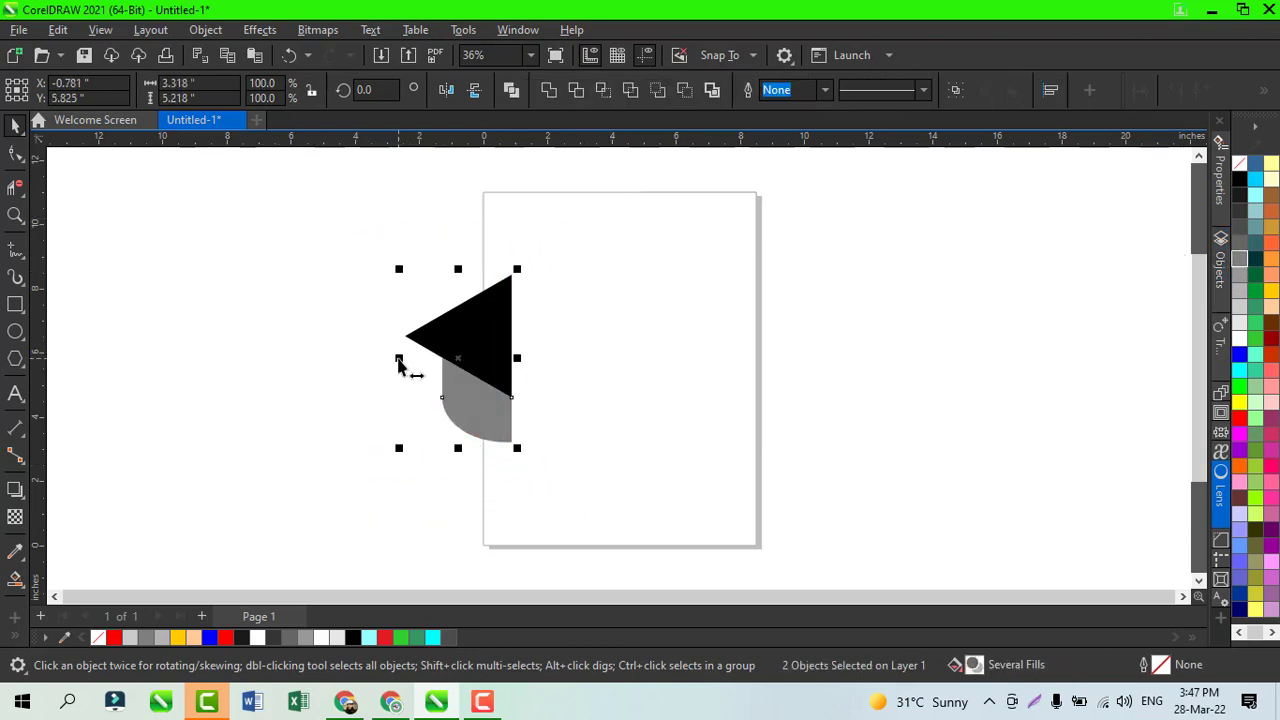
pyautogui.moveTo(399, 360); pyautogui.dragTo(524, 381)
pyautogui.click(735, 397)
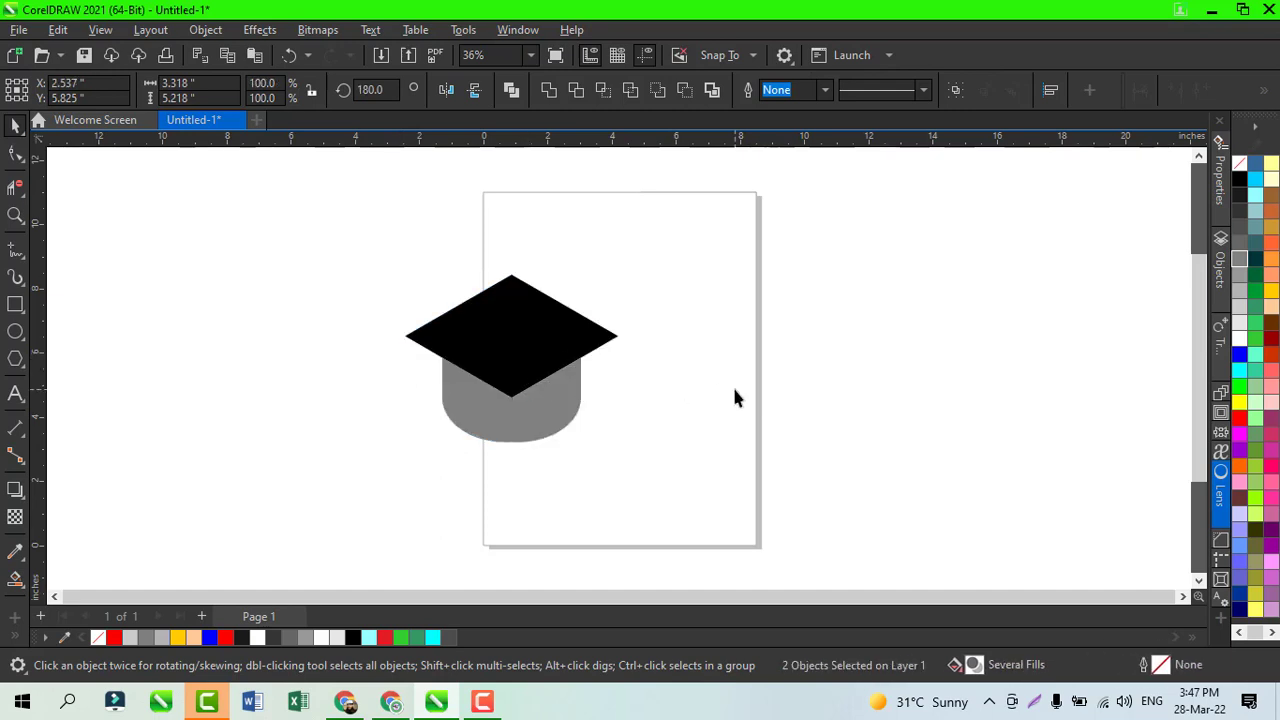
# Step: Weld the two black triangles into a single rhombus for the cap's top
pyautogui.click(475, 318)
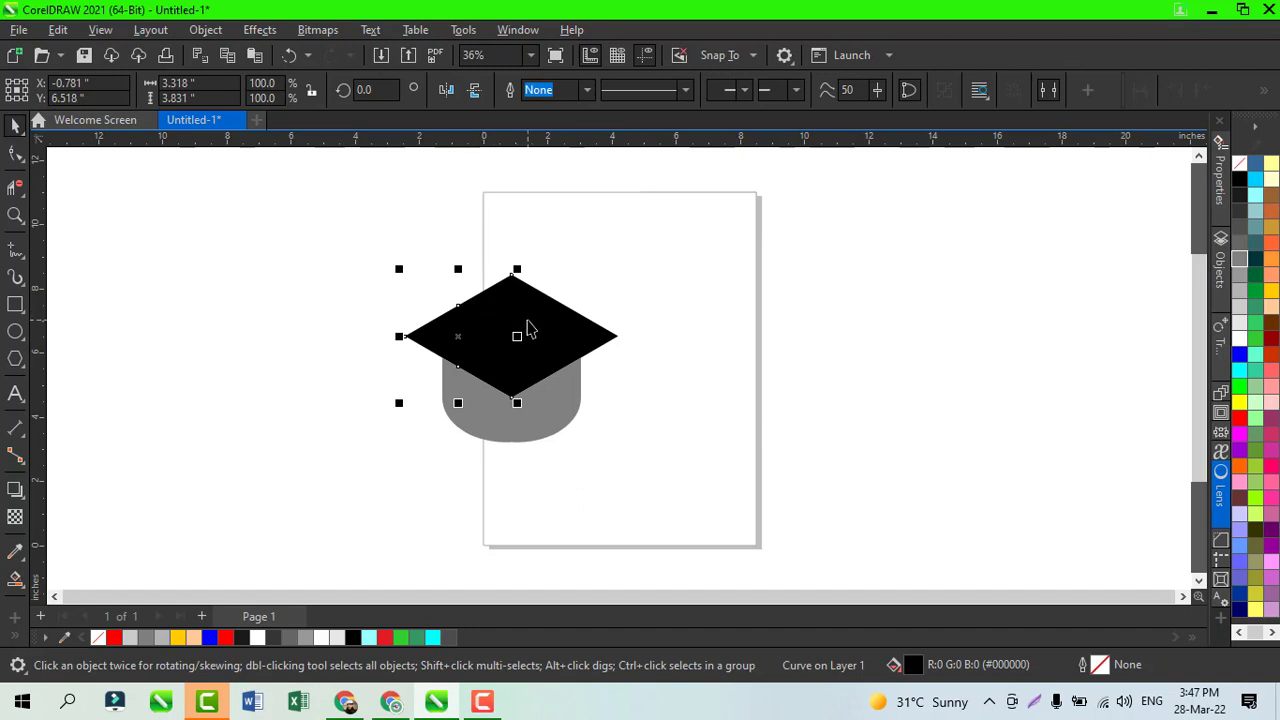
pyautogui.keyDown('shift'); pyautogui.click(528, 325); pyautogui.keyUp('shift')
pyautogui.click(548, 91)
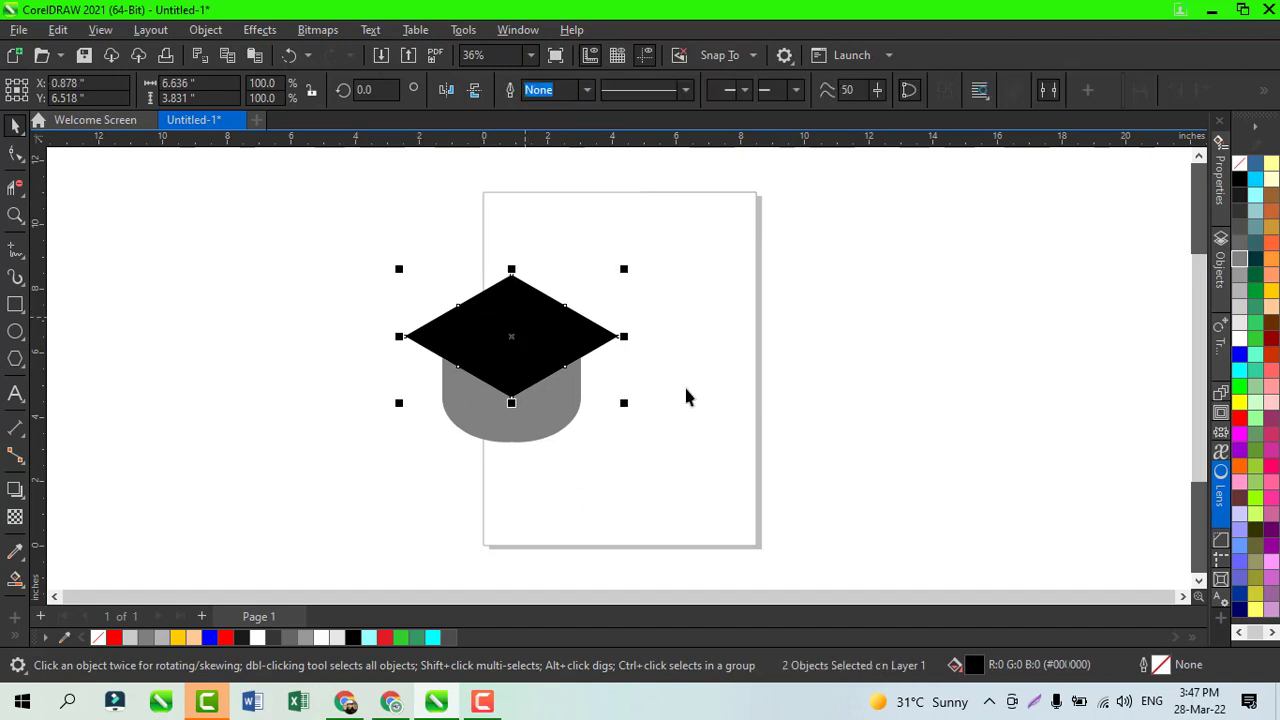
# Step: Weld the two grey halves below the rhombus into a single rounded base
pyautogui.click(569, 410)
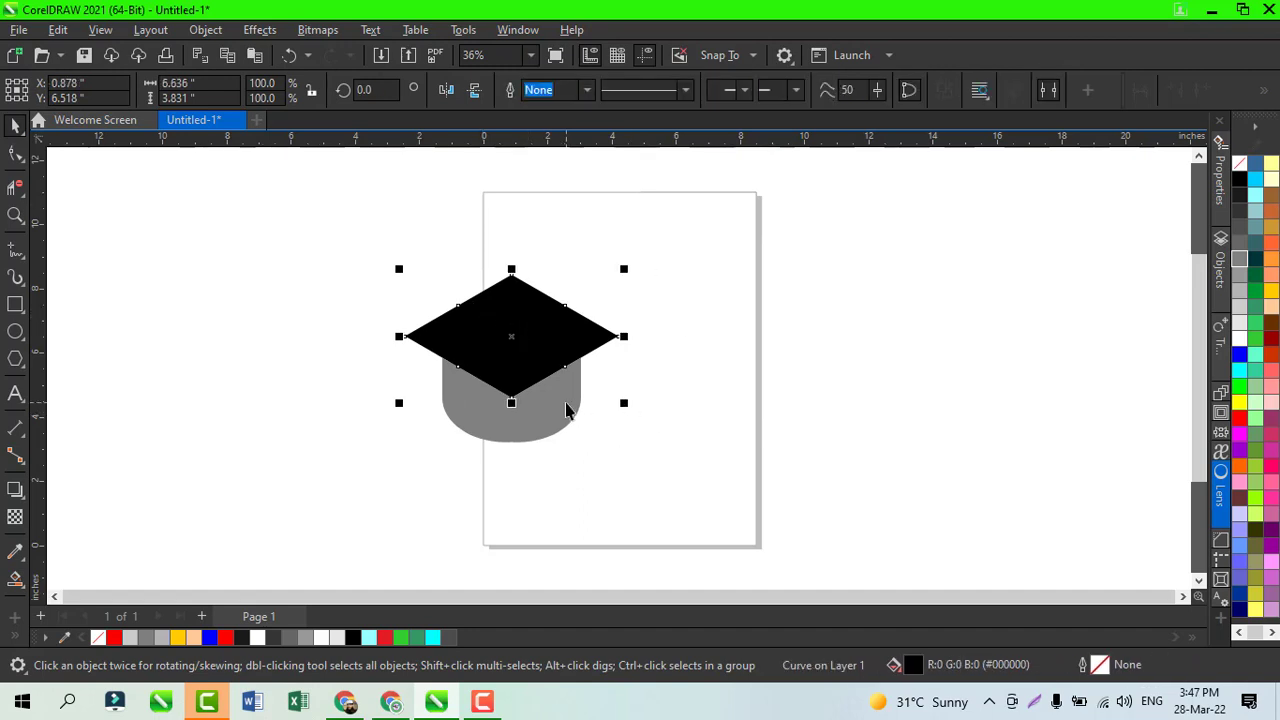
pyautogui.keyDown('shift'); pyautogui.click(479, 414); pyautogui.keyUp('shift')
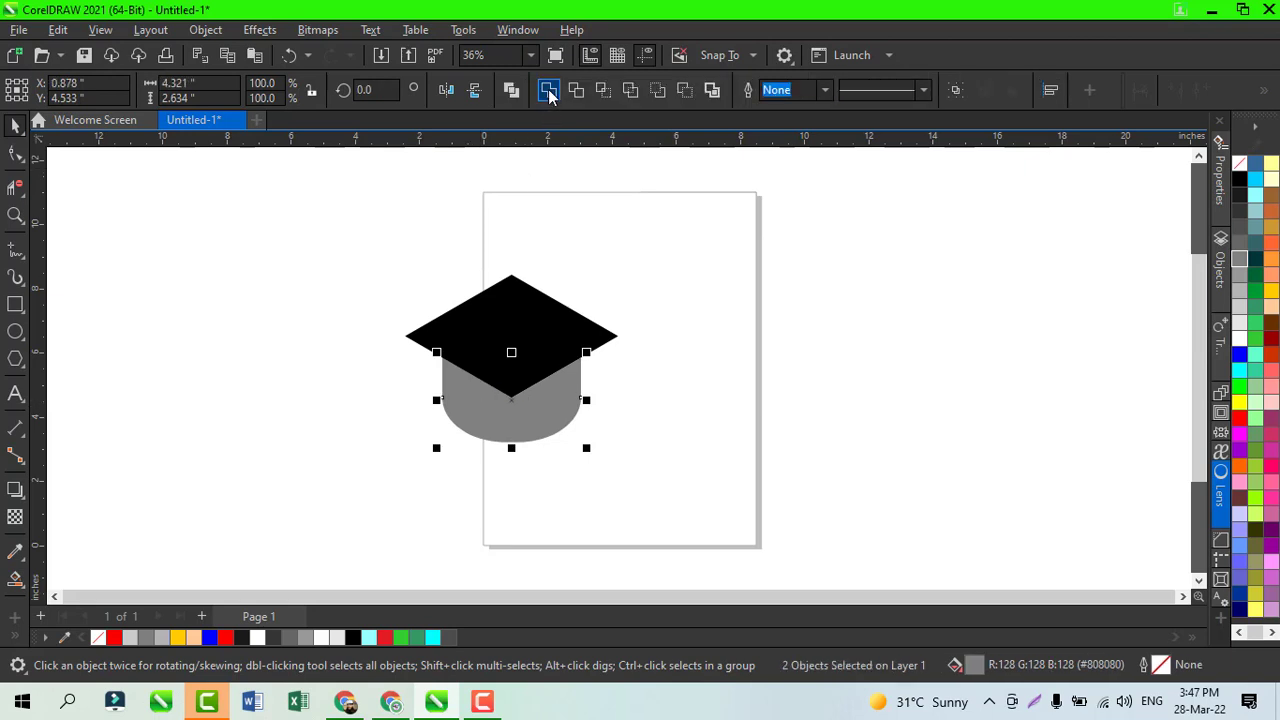
pyautogui.click(698, 278)
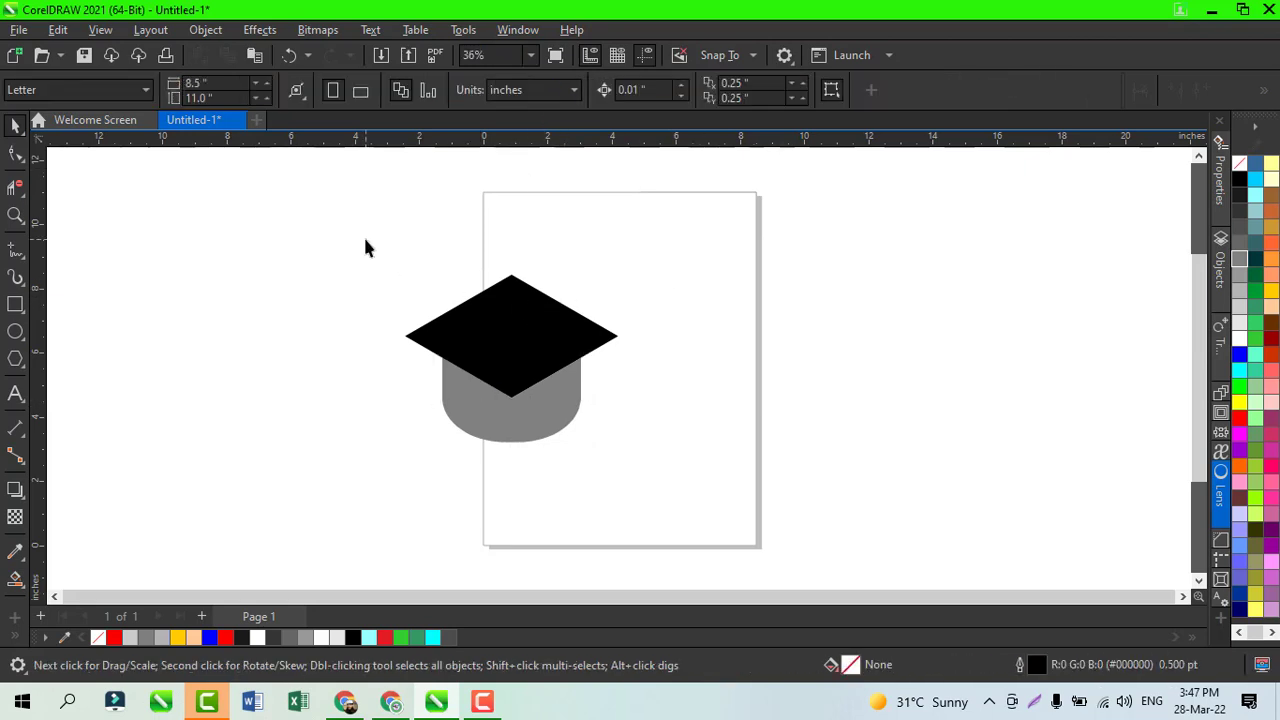
# Step: Move the rhombus and grey base together up to the page's upper edge, centred at about X 1.52 in, Y 8.54 in
pyautogui.moveTo(614, 512); pyautogui.dragTo(636, 498)
pyautogui.moveTo(507, 354); pyautogui.dragTo(528, 277)
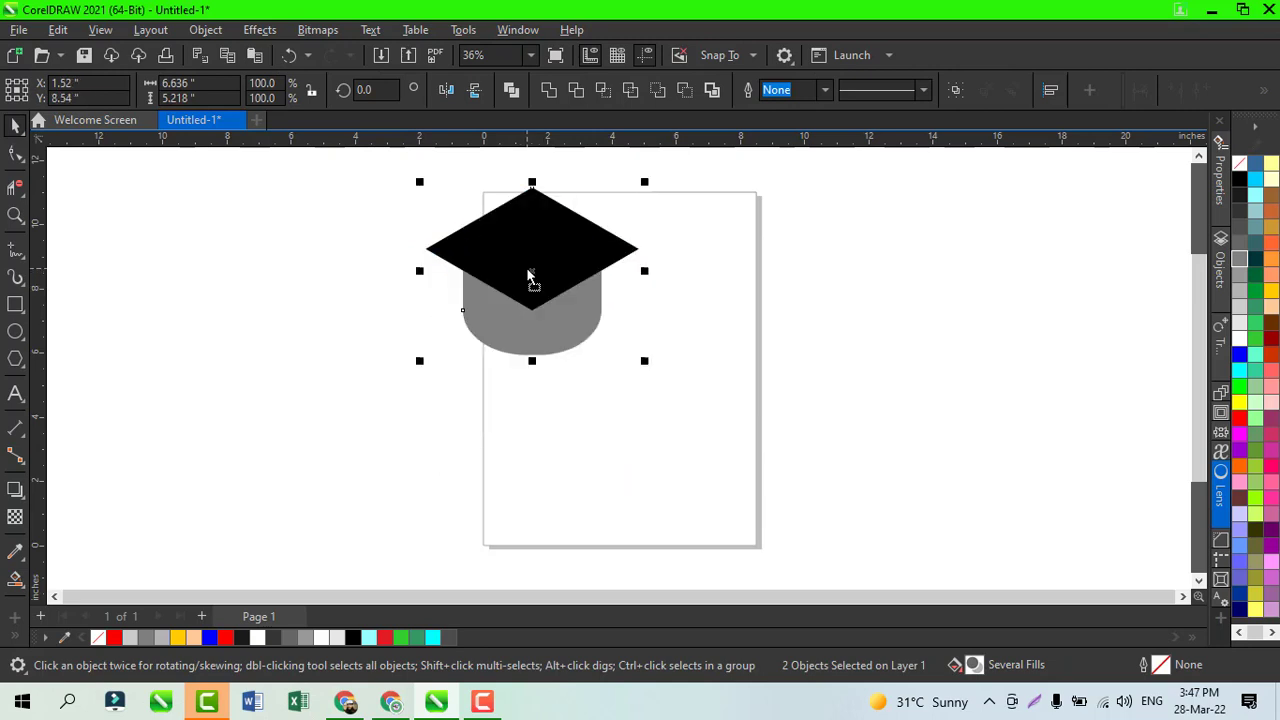
pyautogui.click(684, 350)
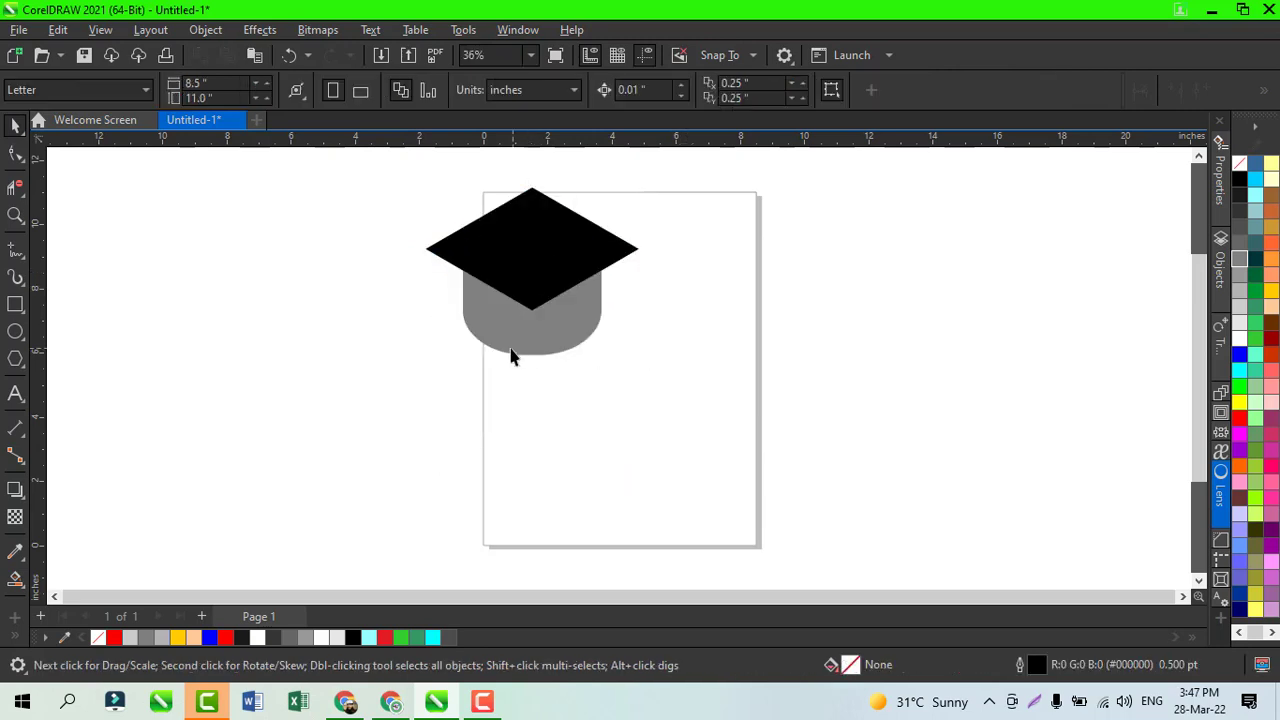
# Step: Draw a polygon in the empty area beside the page, well left of the cap, and reduce it to 3 sides
pyautogui.click(15, 358)
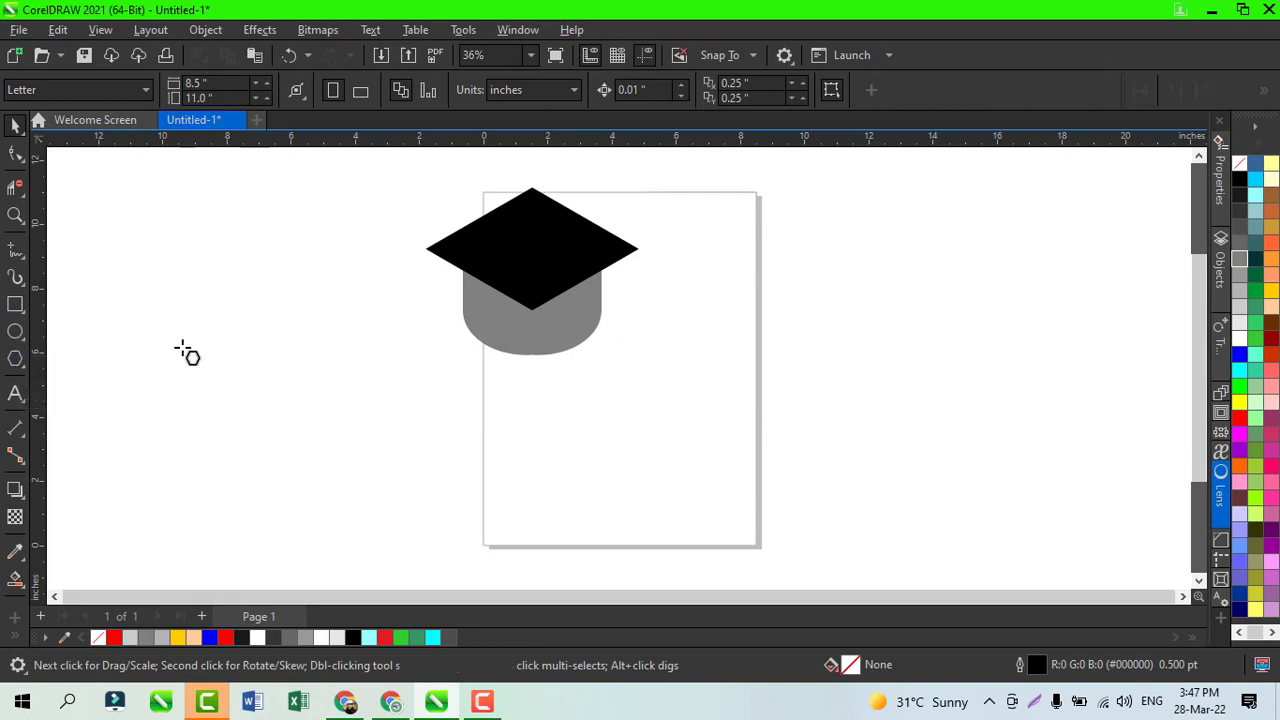
pyautogui.moveTo(213, 343); pyautogui.dragTo(272, 382)
pyautogui.click(555, 97)
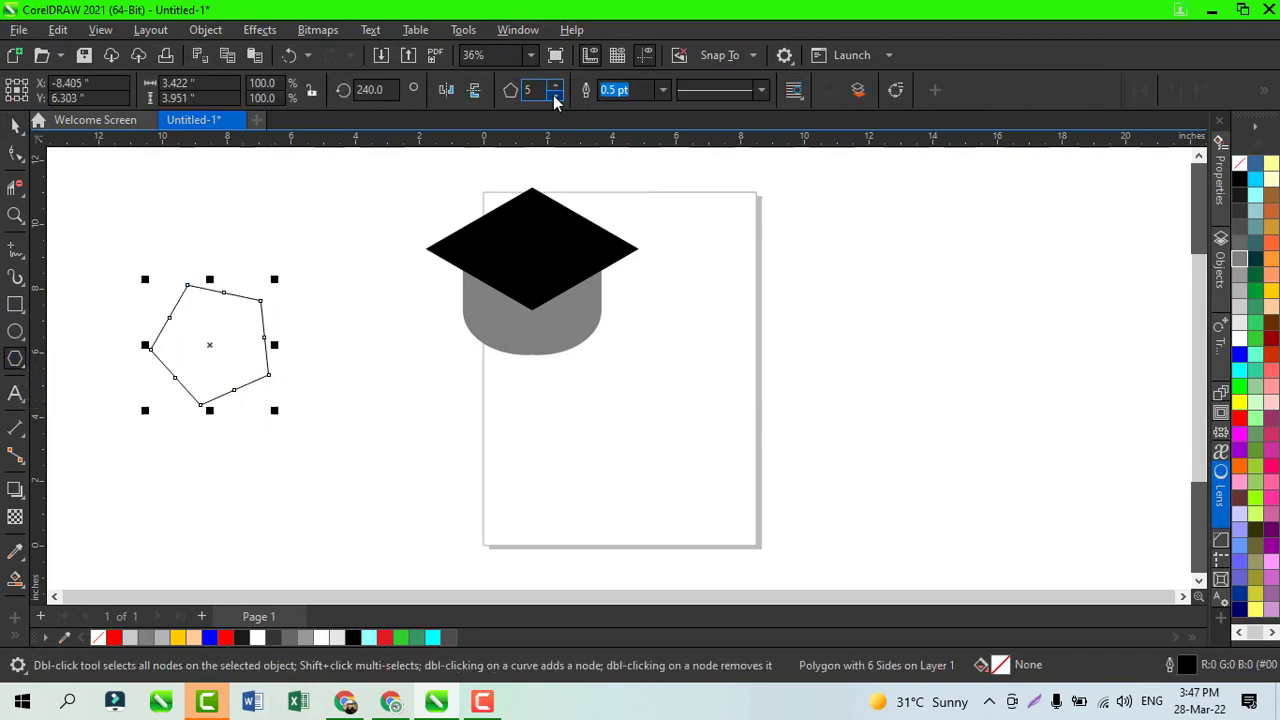
pyautogui.click(555, 97)
pyautogui.click(555, 97)
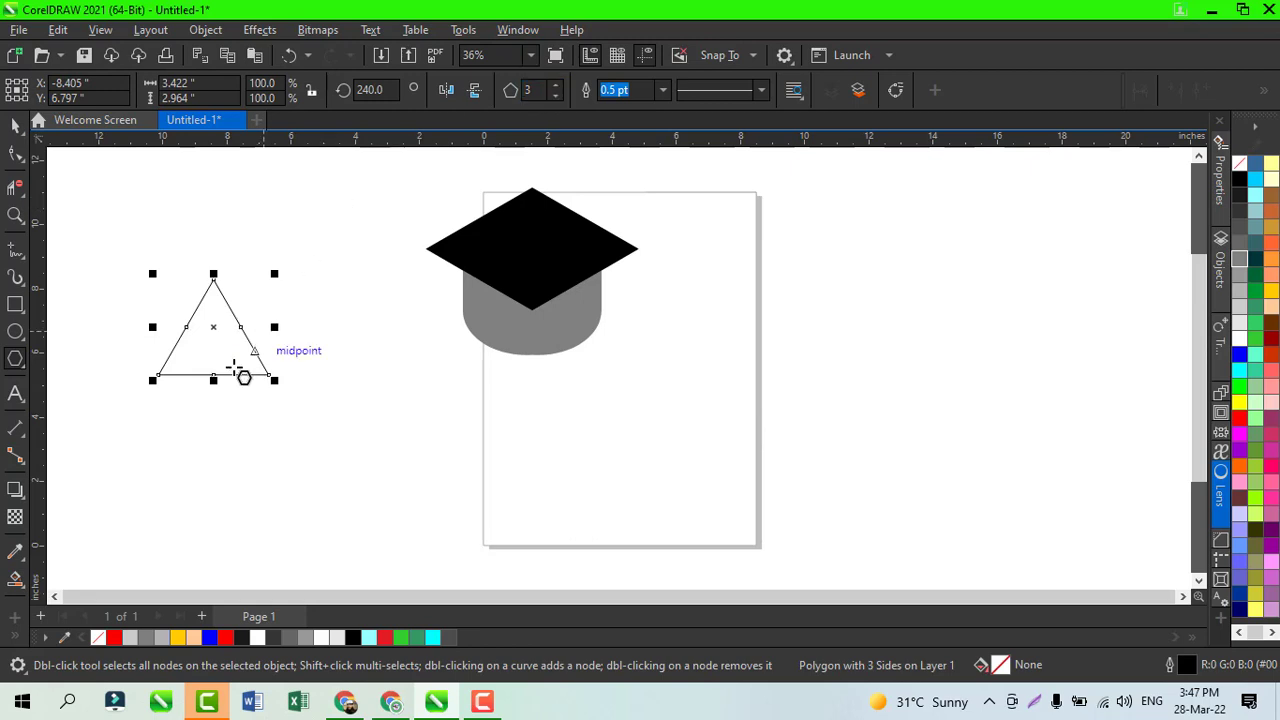
# Step: Reshape the triangle into a narrow, upright one about 1.92 inches wide and 3.42 inches tall
pyautogui.moveTo(212, 383); pyautogui.dragTo(211, 434)
pyautogui.moveTo(213, 277); pyautogui.dragTo(212, 308)
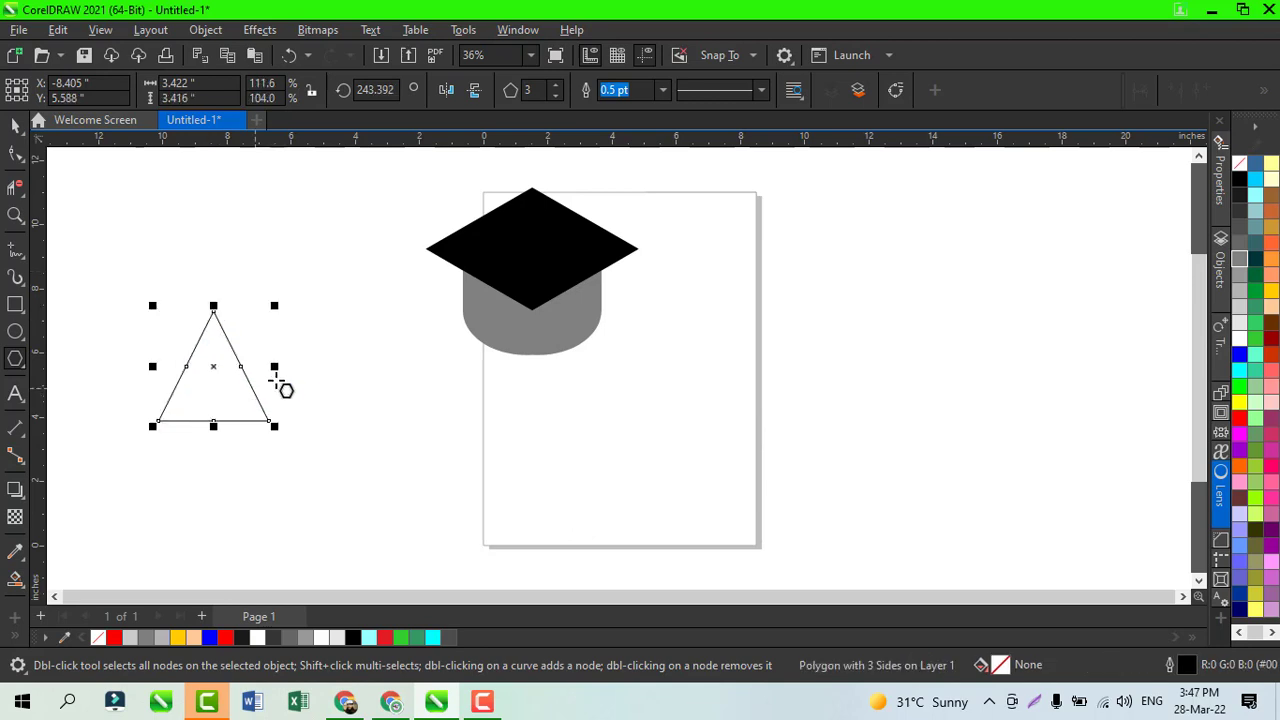
pyautogui.moveTo(275, 370); pyautogui.dragTo(227, 373)
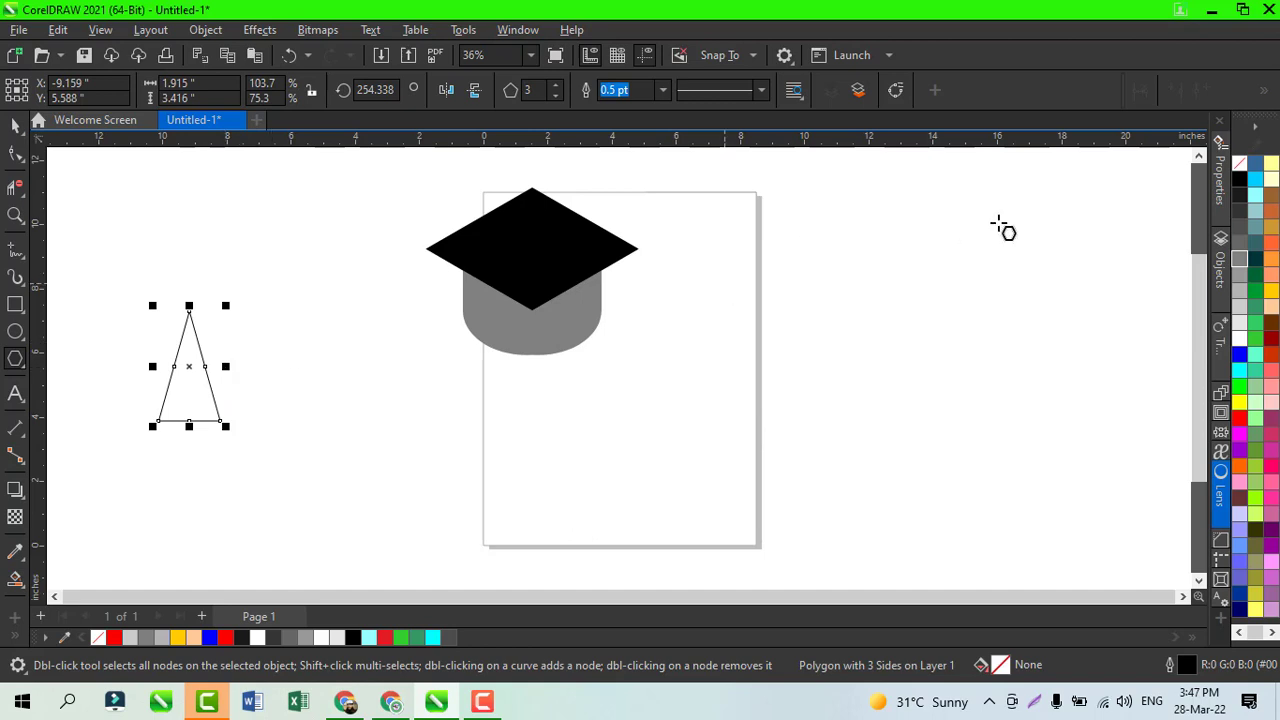
# Step: Give the triangle a vertical fountain fill from black to light grey and place it near the page's lower-right corner, about 2.56 inches tall
pyautogui.click(1240, 179)
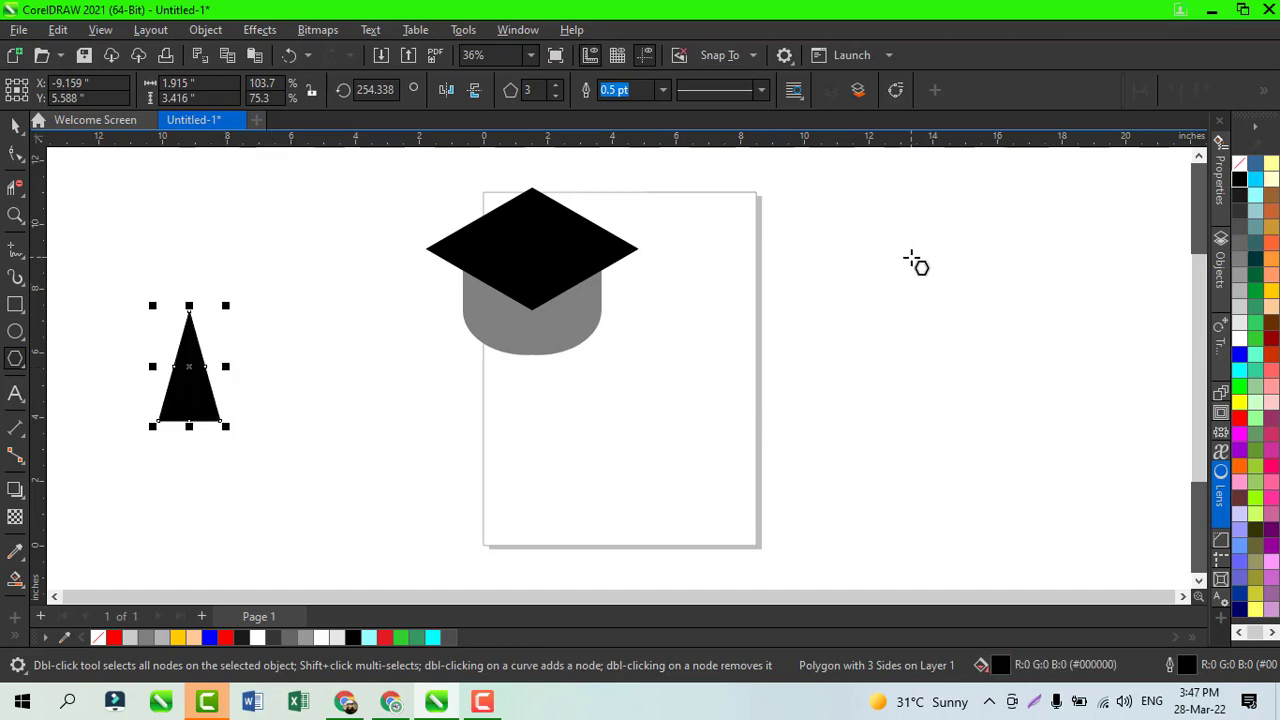
pyautogui.press('g')
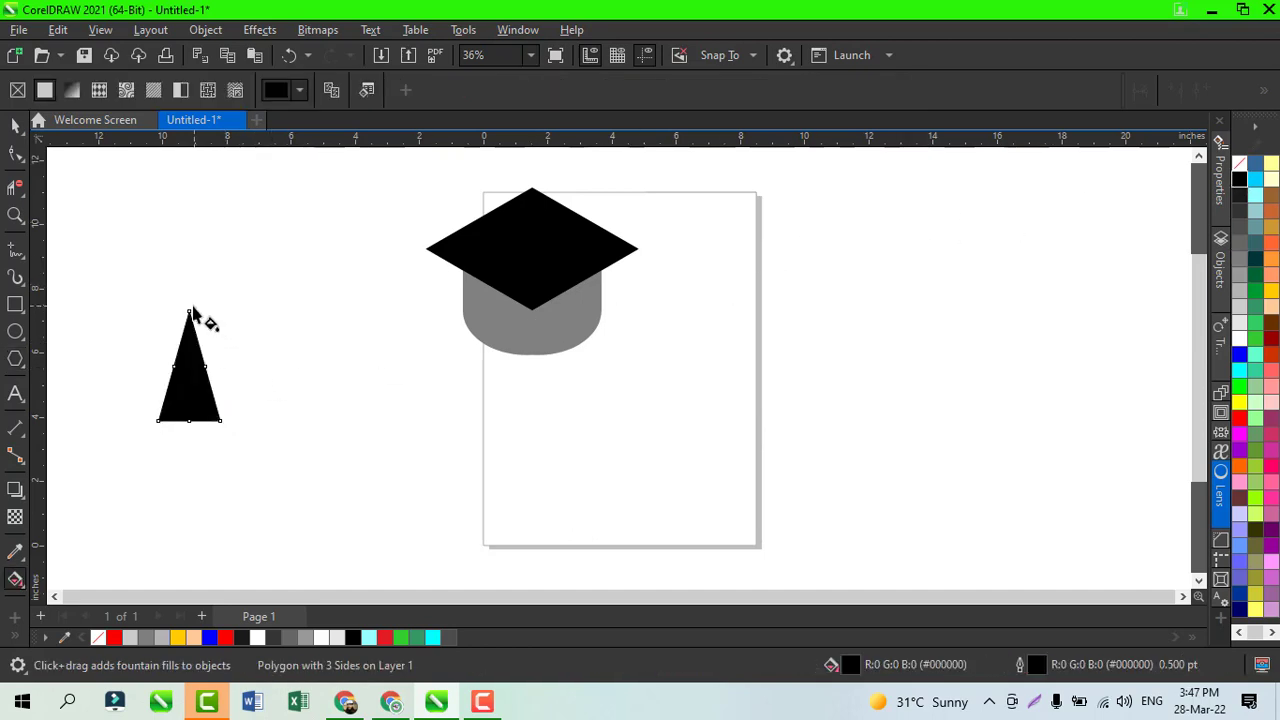
pyautogui.moveTo(189, 311); pyautogui.dragTo(189, 420)
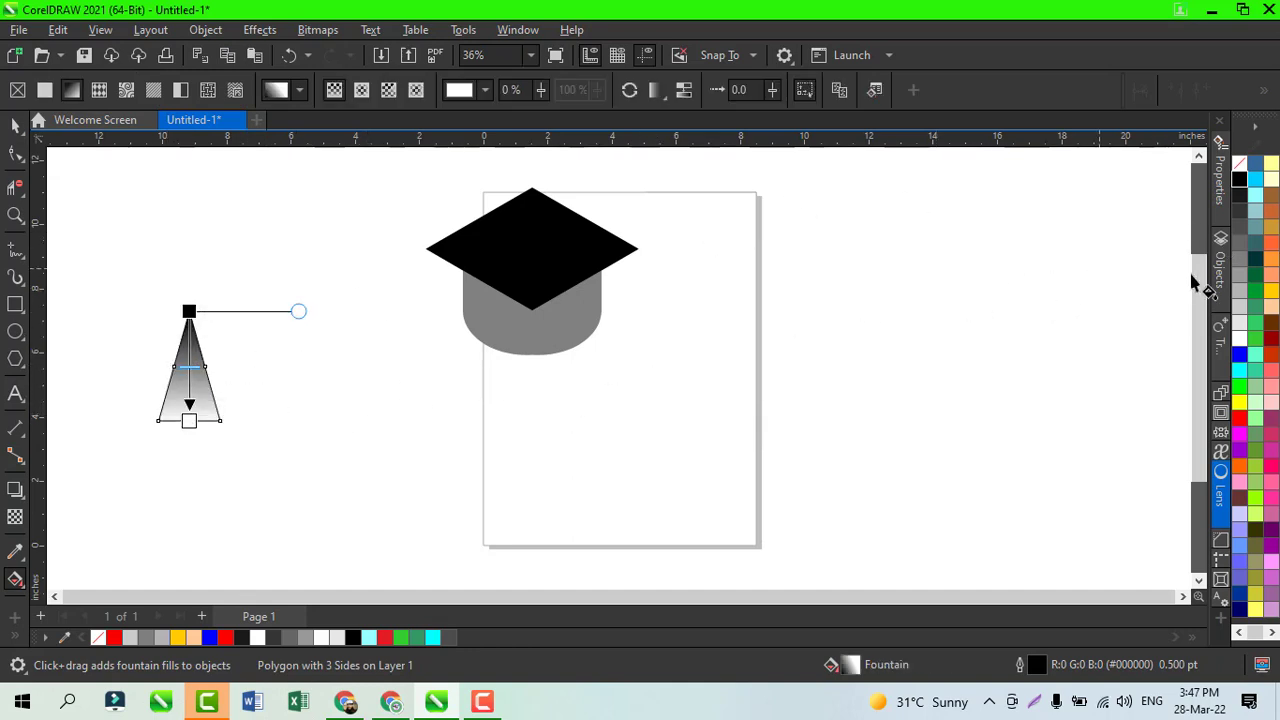
pyautogui.click(1240, 278)
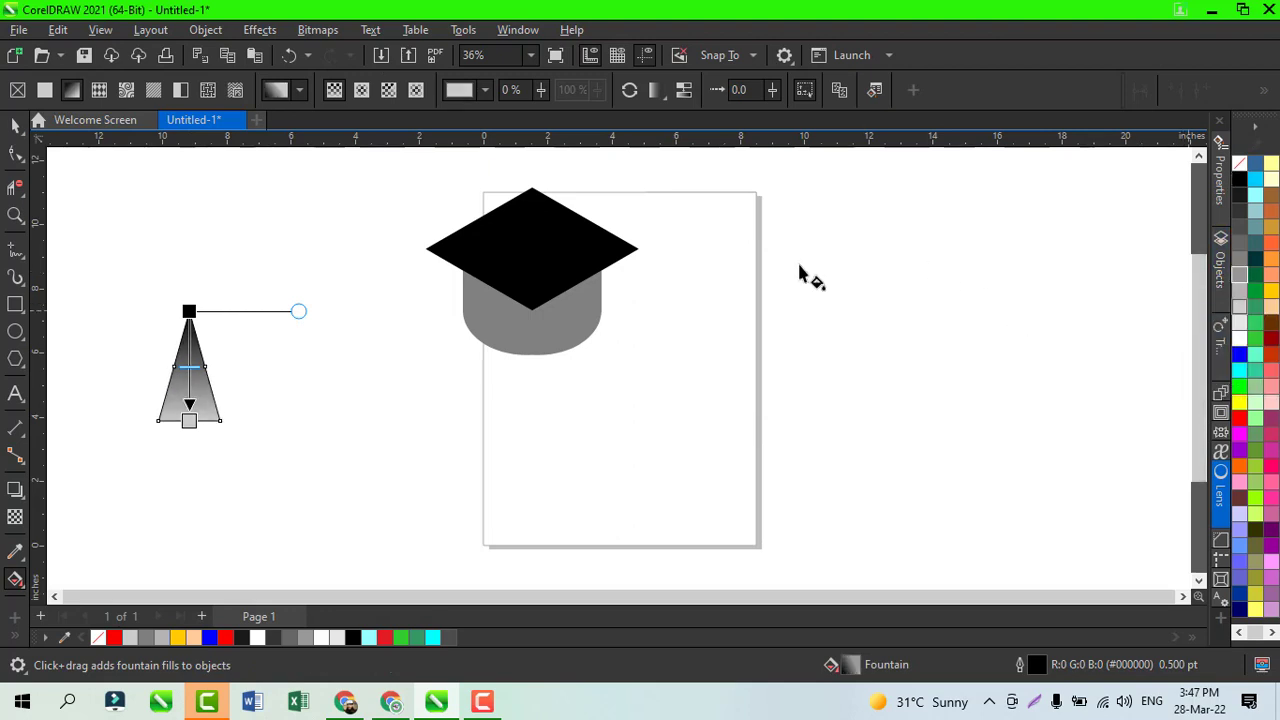
pyautogui.click(14, 127)
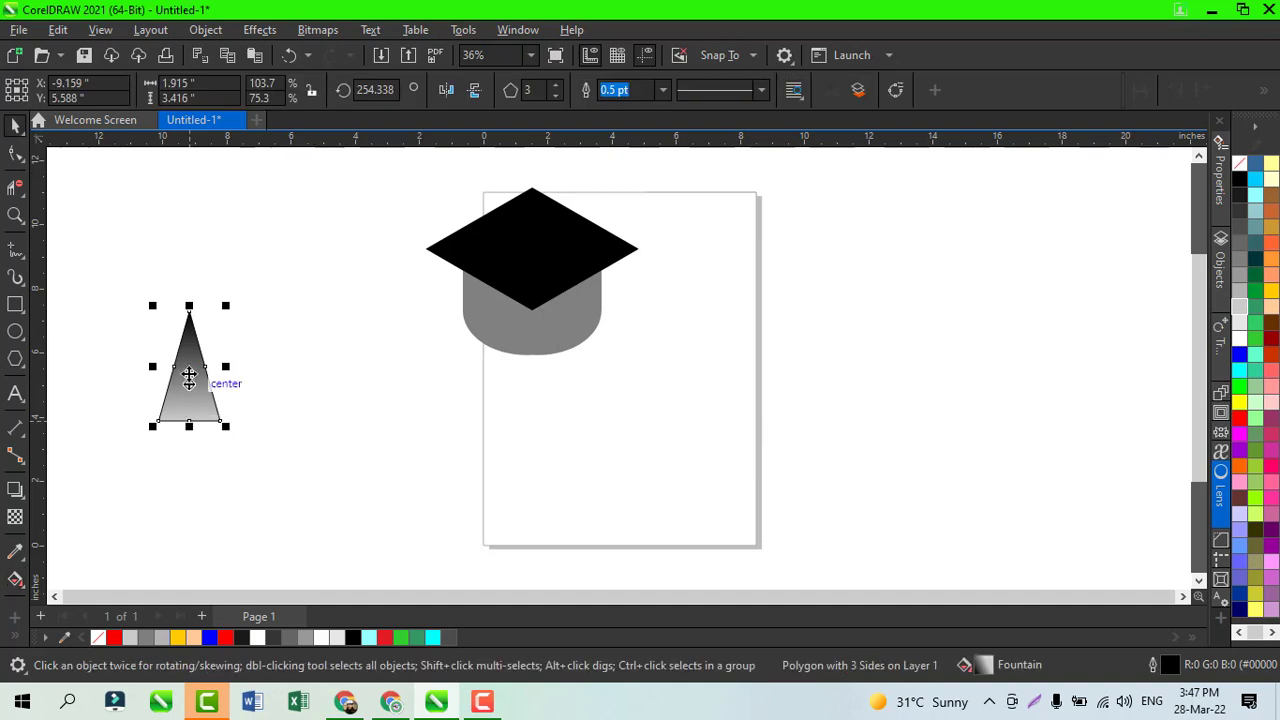
pyautogui.moveTo(189, 306); pyautogui.dragTo(715, 429)
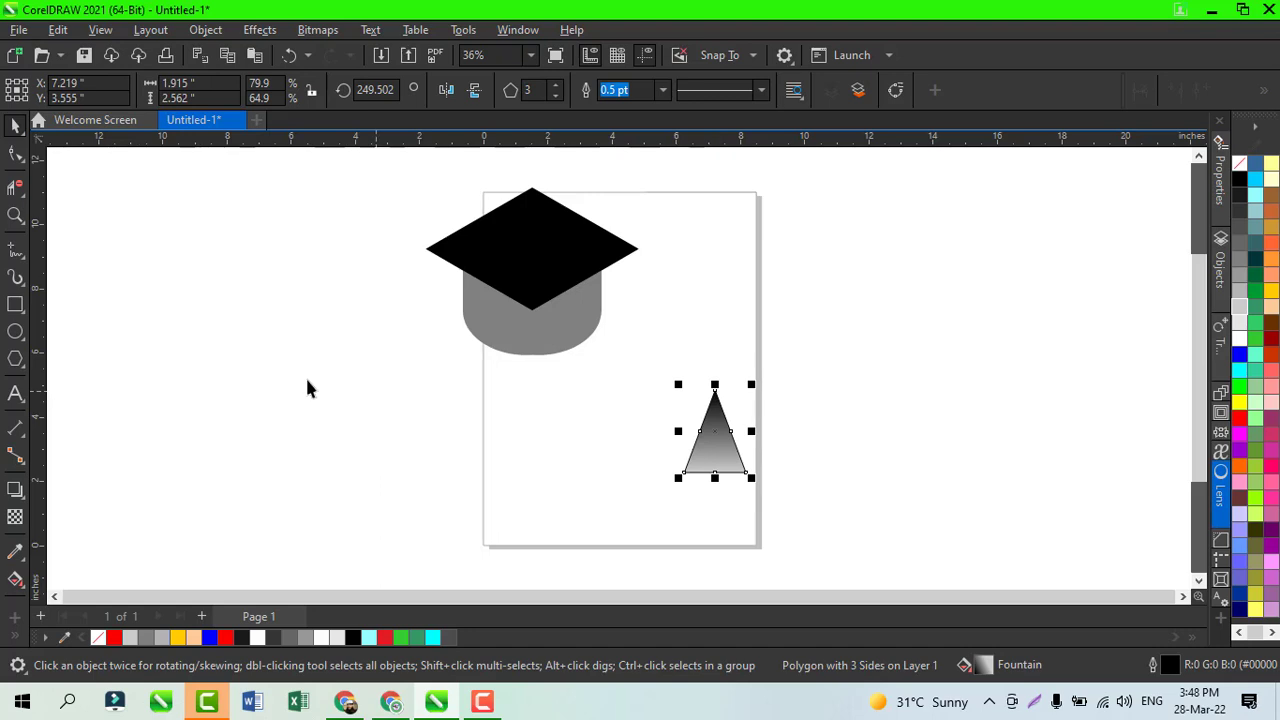
# Step: Draw a circle about 1.78 inches in diameter over the triangle's tip
pyautogui.click(15, 334)
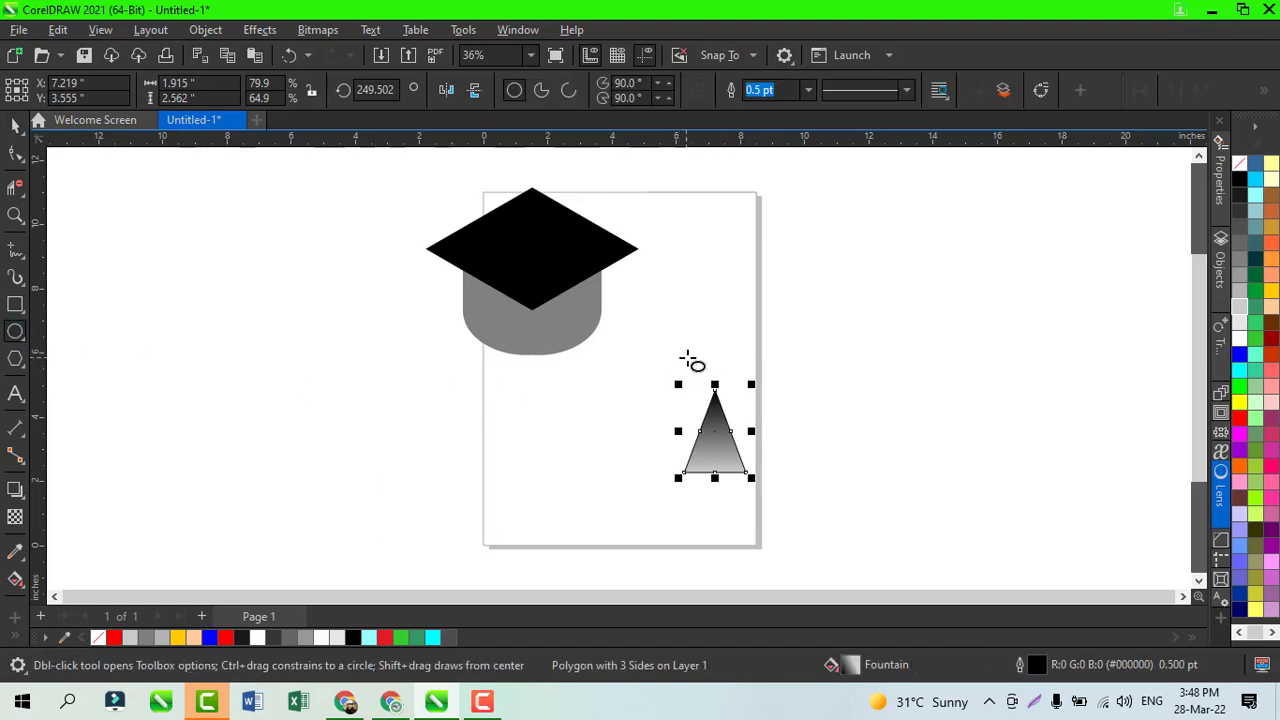
pyautogui.moveTo(688, 361); pyautogui.dragTo(756, 388)
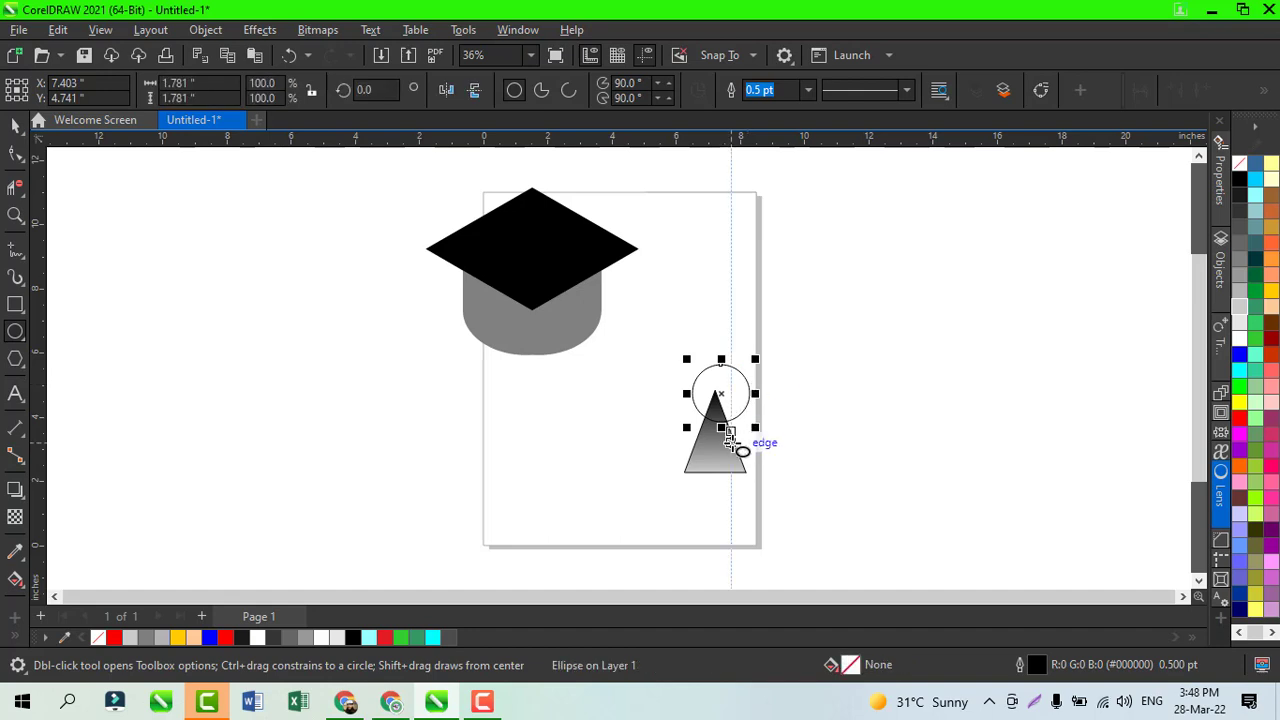
pyautogui.click(15, 124)
# Step: Try aligning the circle and triangle by their top edges and by their vertical centres, undoing each alignment
pyautogui.keyDown('shift'); pyautogui.click(726, 472); pyautogui.keyUp('shift')
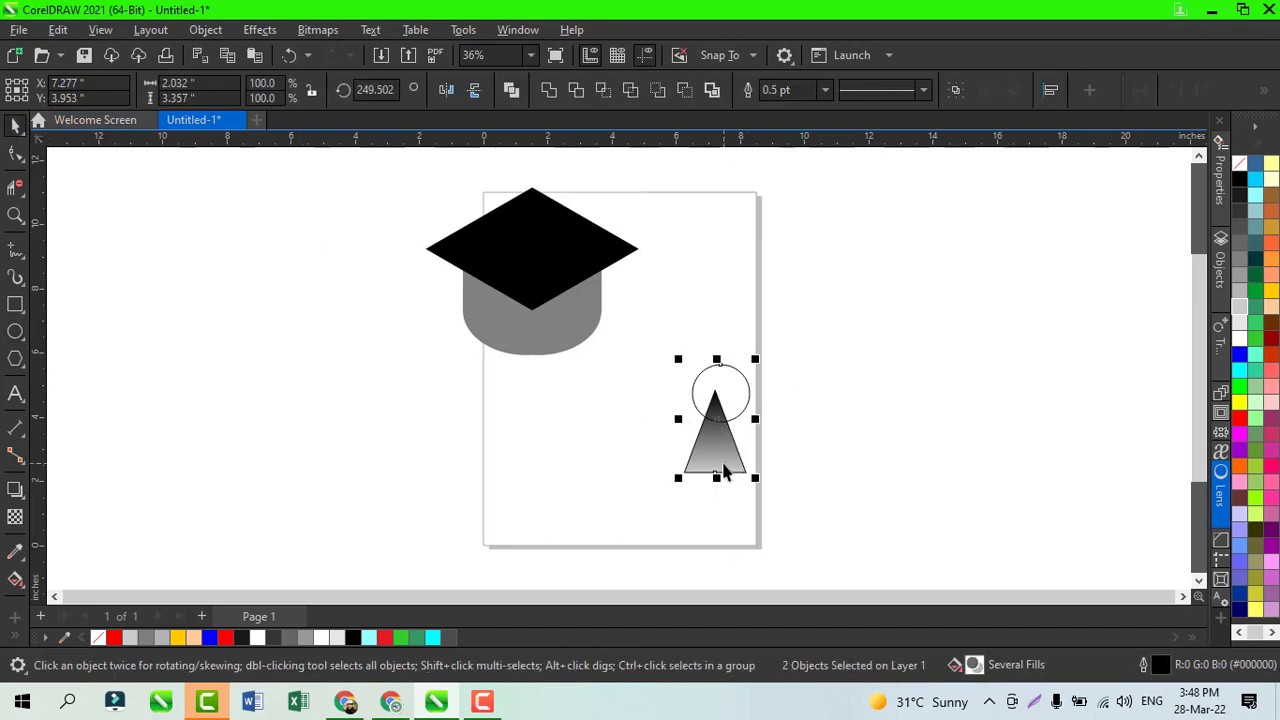
pyautogui.press('t')
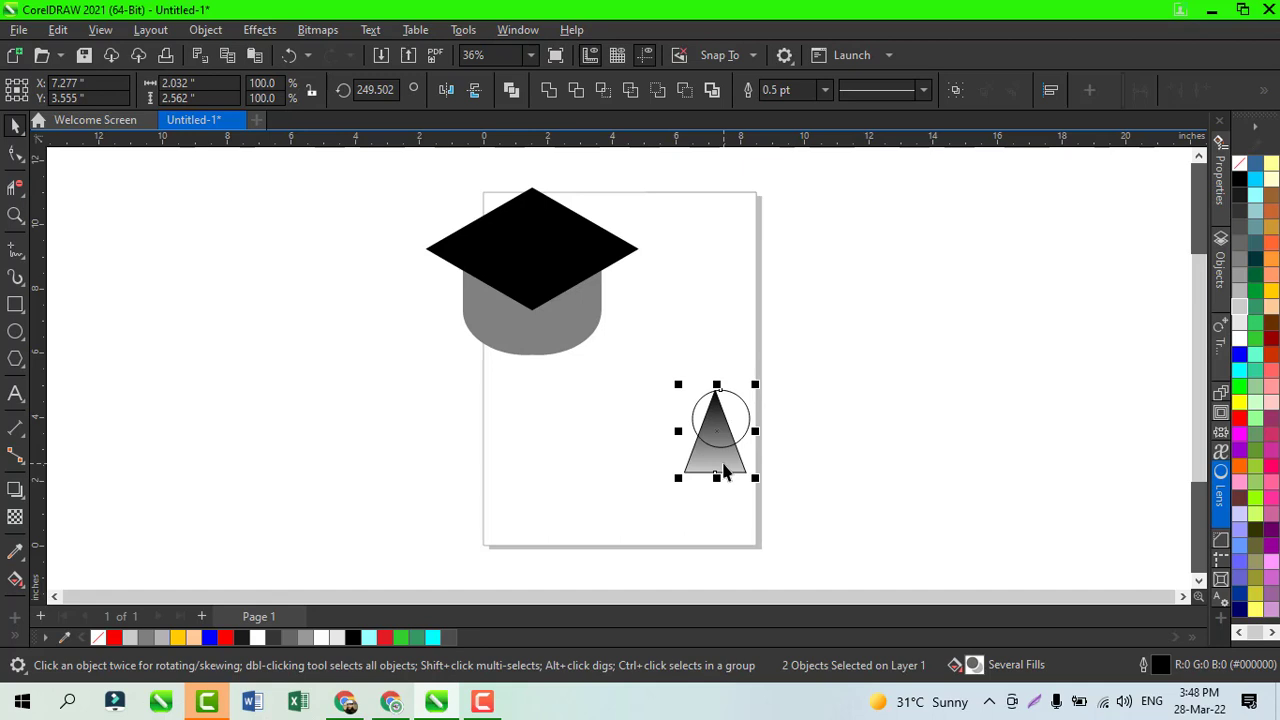
pyautogui.hotkey('ctrl', 'z')
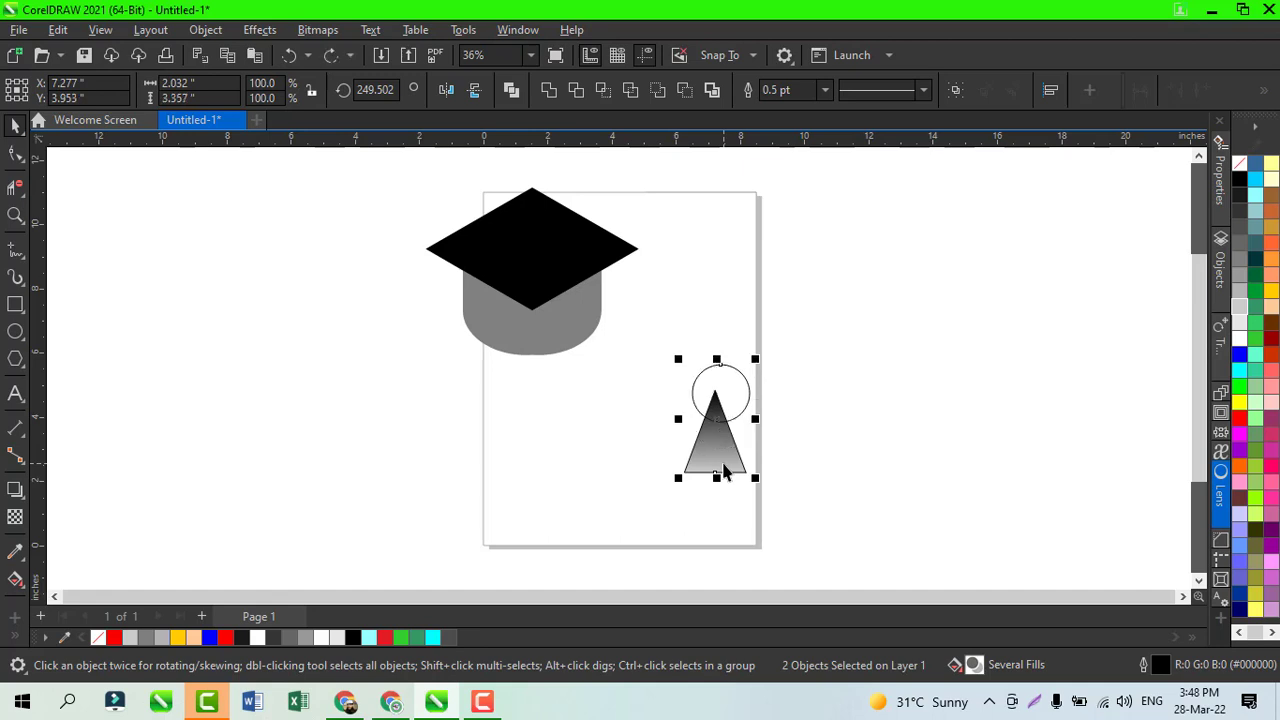
pyautogui.press('e')
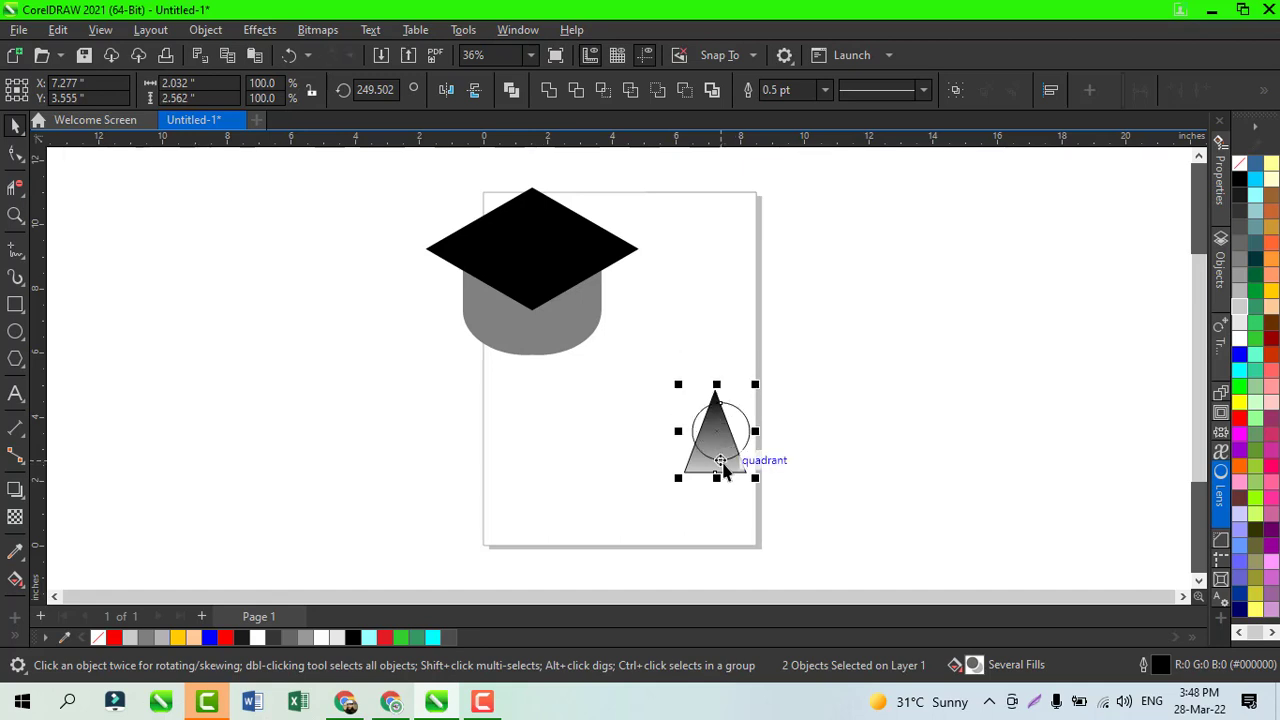
pyautogui.hotkey('ctrl', 'z')
pyautogui.click(862, 440)
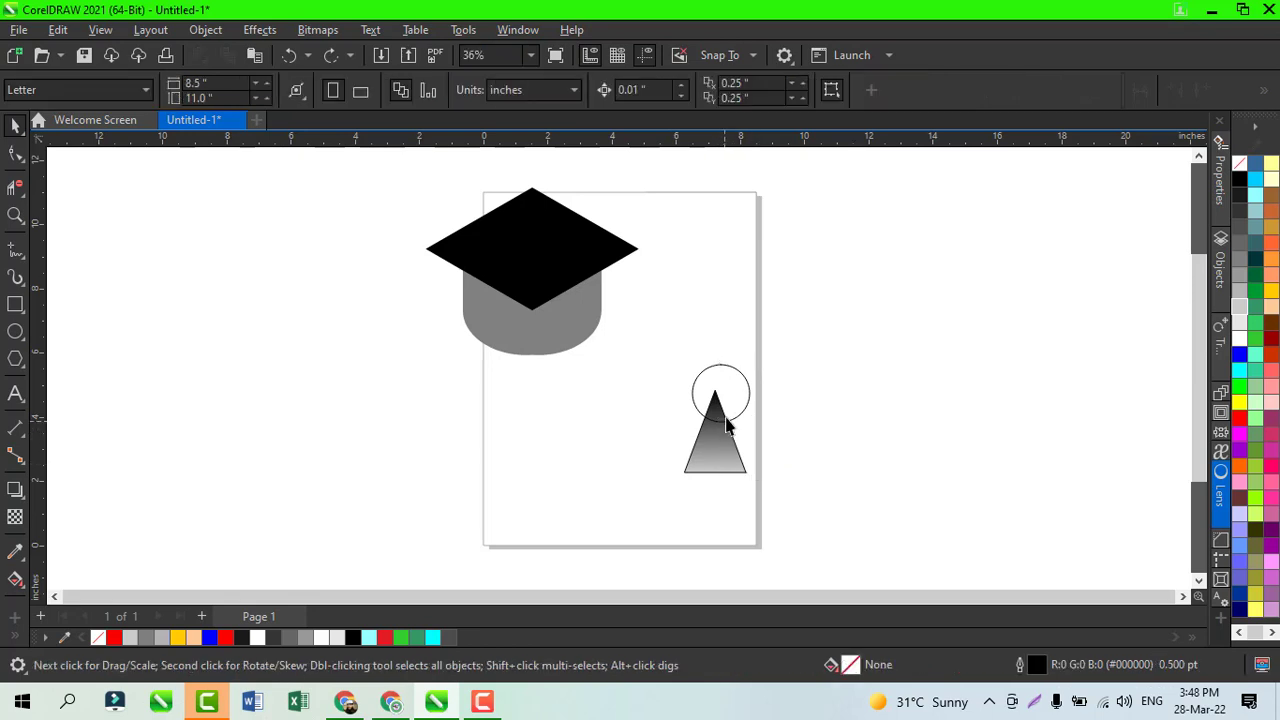
# Step: Centre the circle on the triangle's tip and fill it with black
pyautogui.click(742, 416)
pyautogui.moveTo(729, 402)
pyautogui.mouseDown()
pyautogui.moveTo(729, 391)
pyautogui.moveTo(716, 405)
pyautogui.mouseUp()
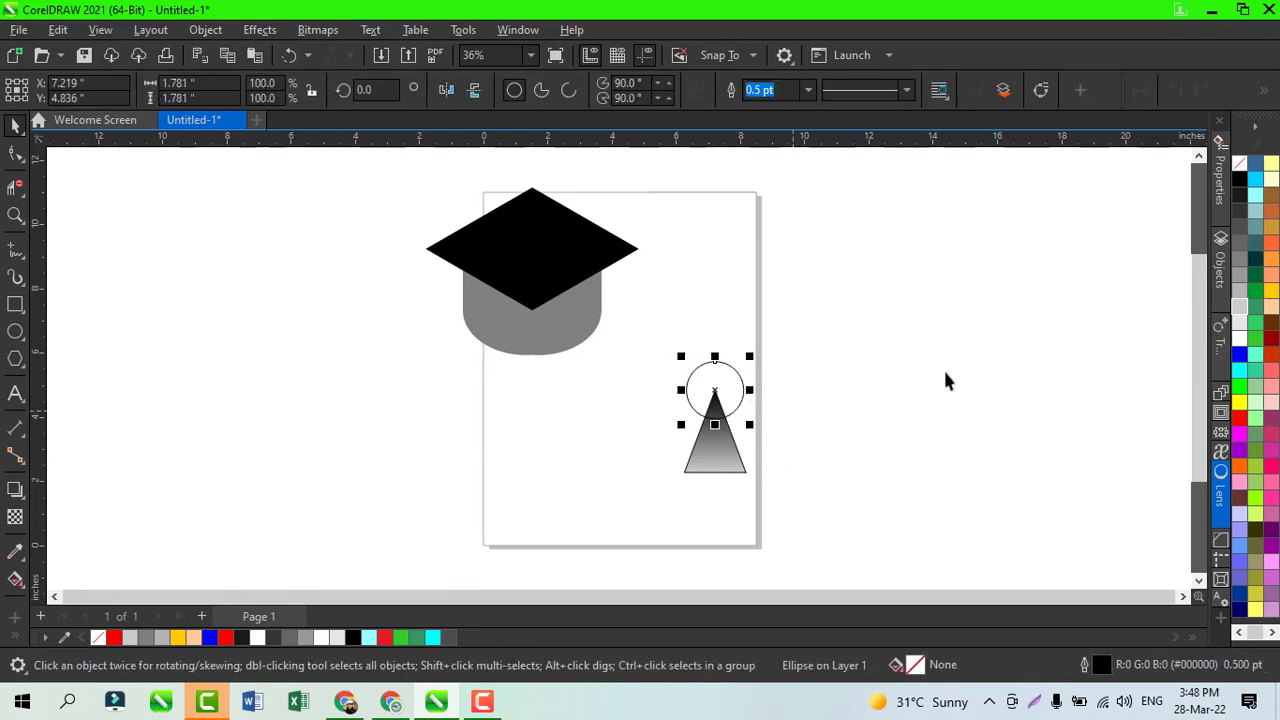
pyautogui.click(1240, 178)
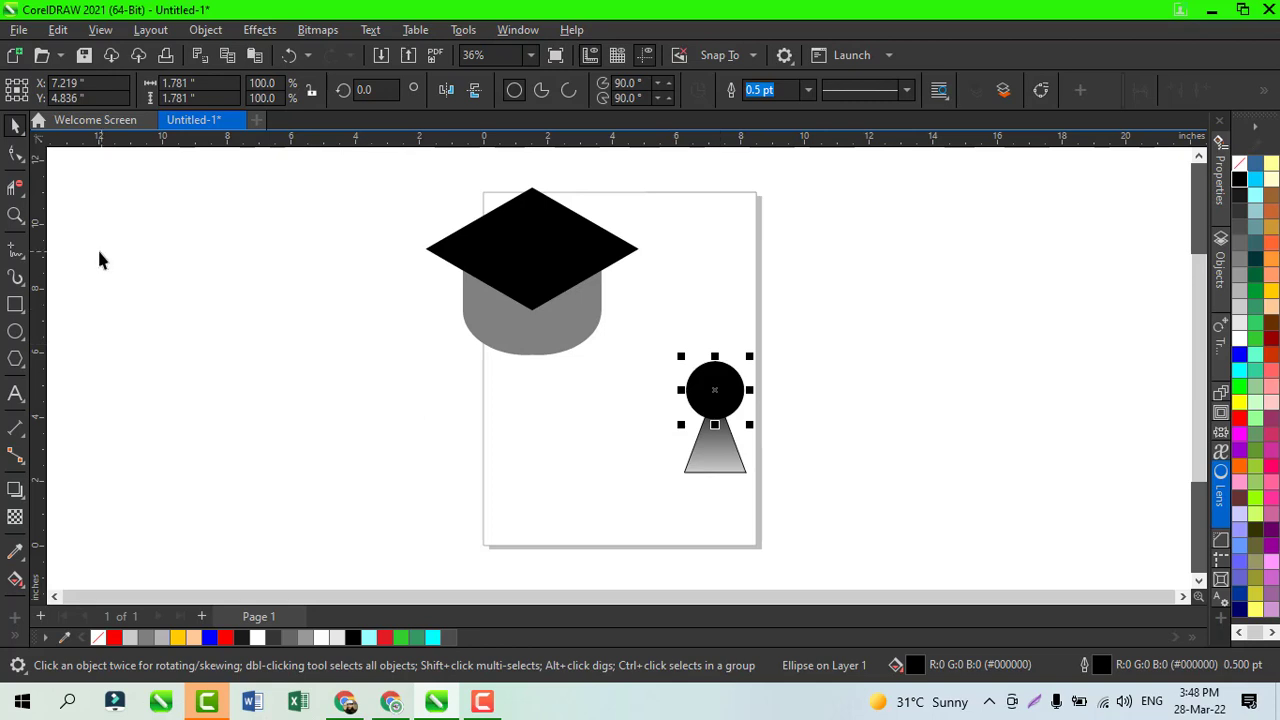
# Step: Draw a vertical line about 4.21 inches long upward from the circle's centre and set its outline width to 8 pt
pyautogui.click(15, 248)
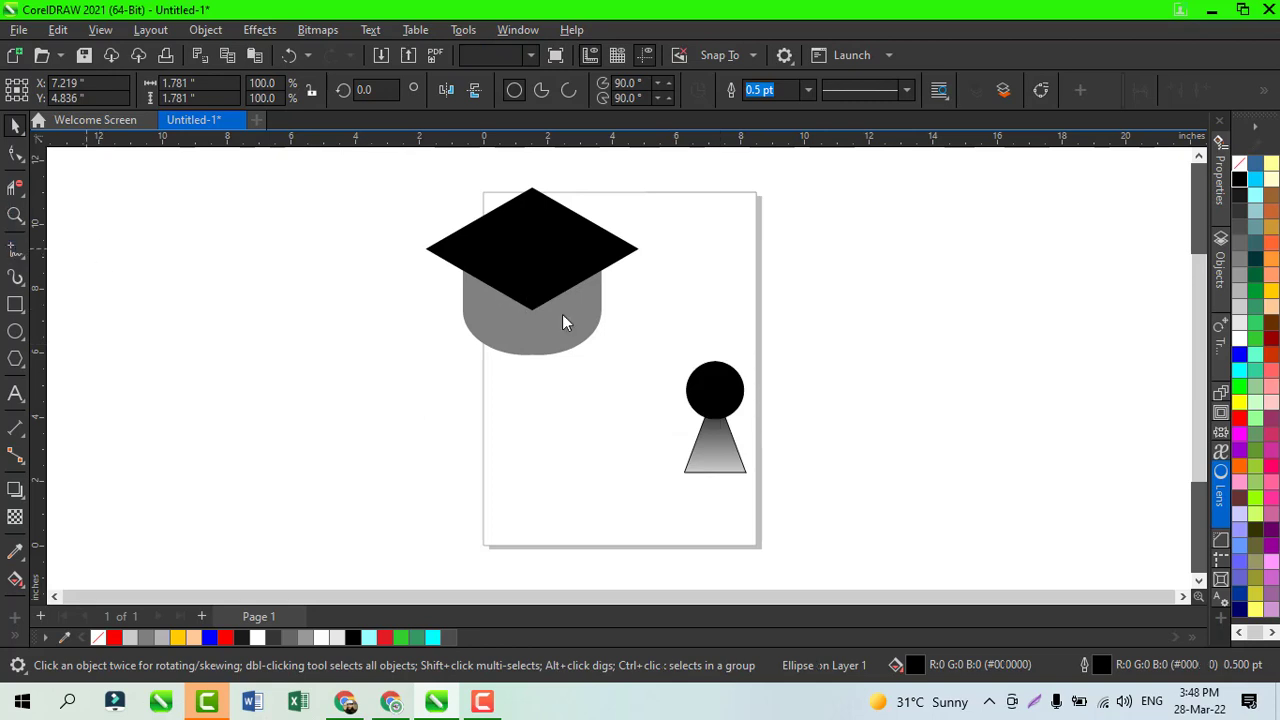
pyautogui.click(715, 390)
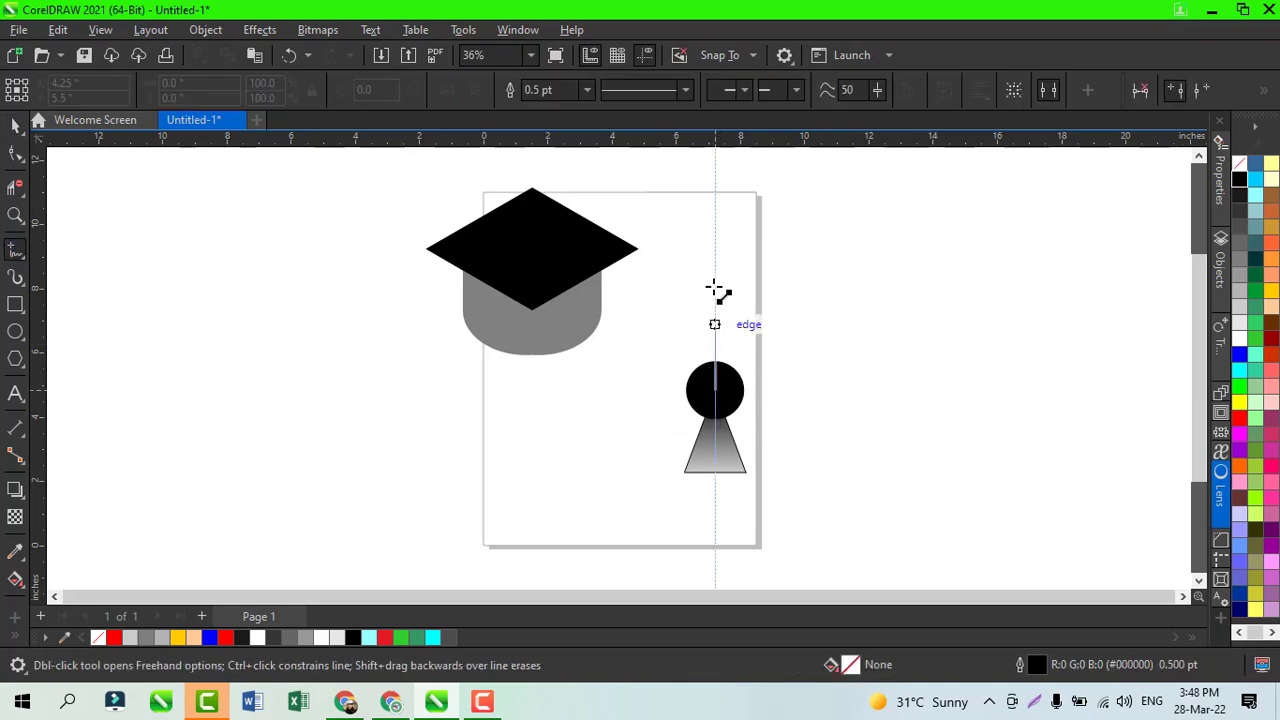
pyautogui.click(715, 250)
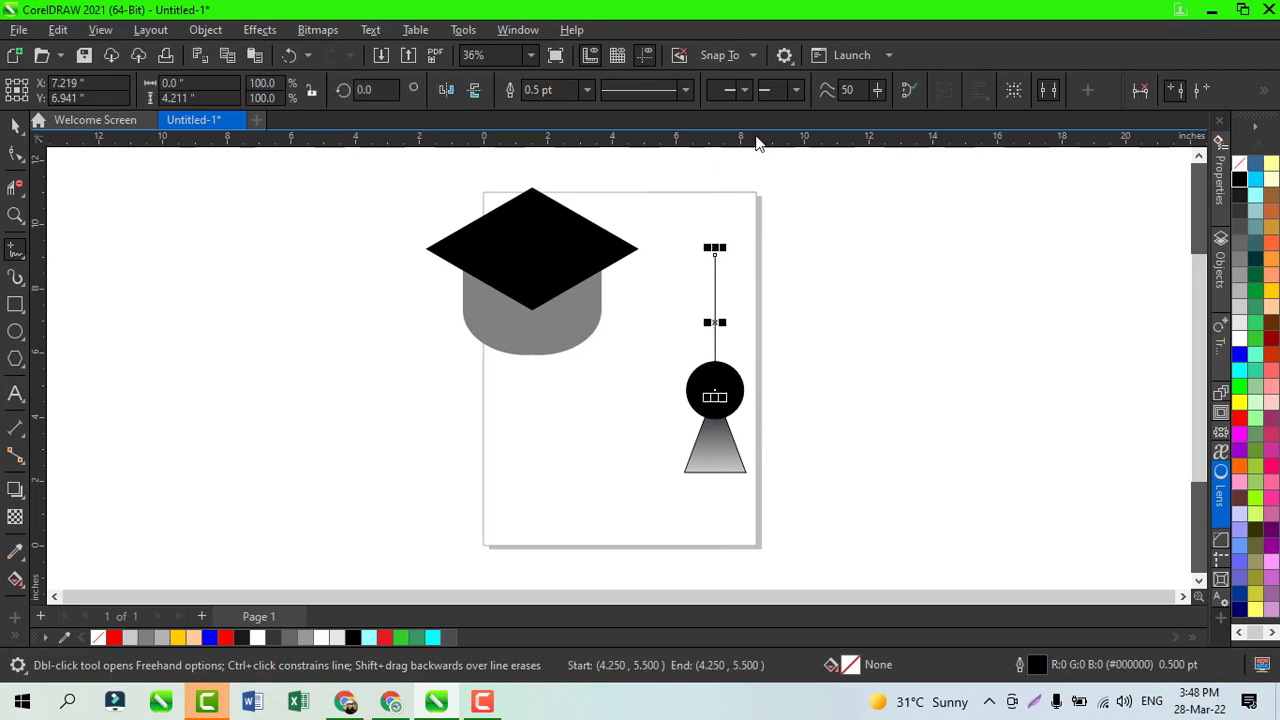
pyautogui.click(587, 90)
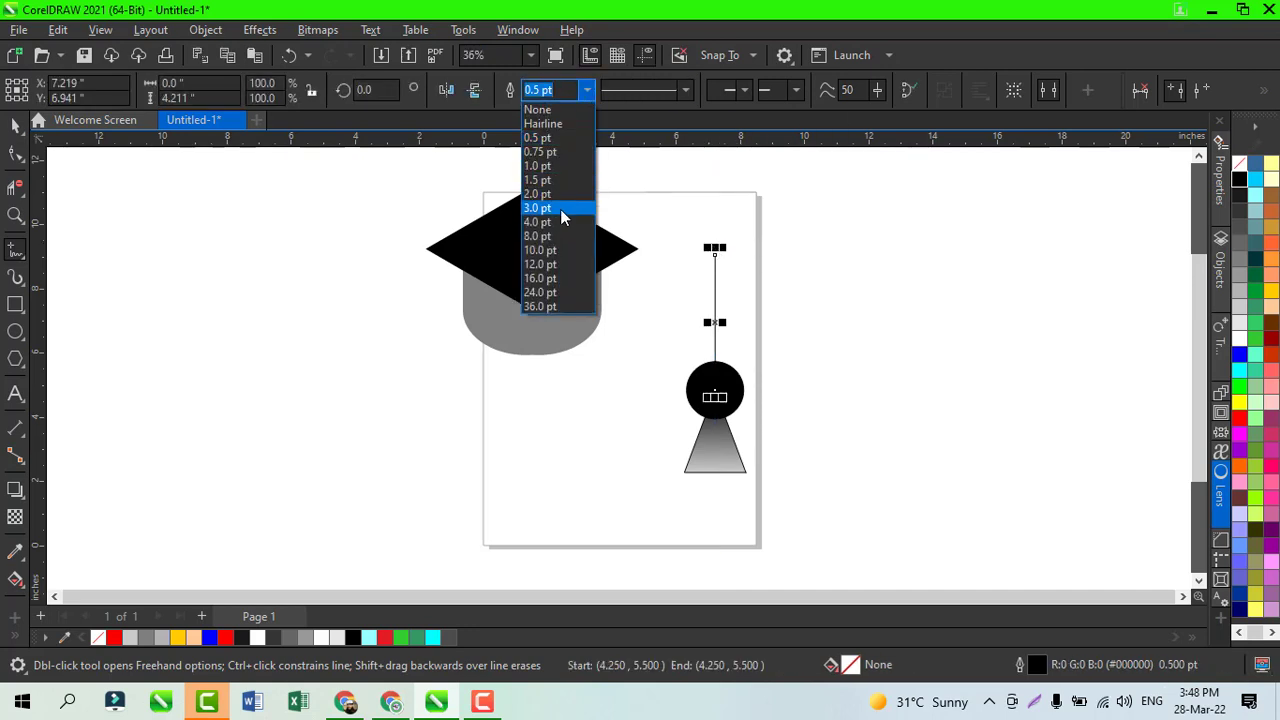
pyautogui.click(555, 238)
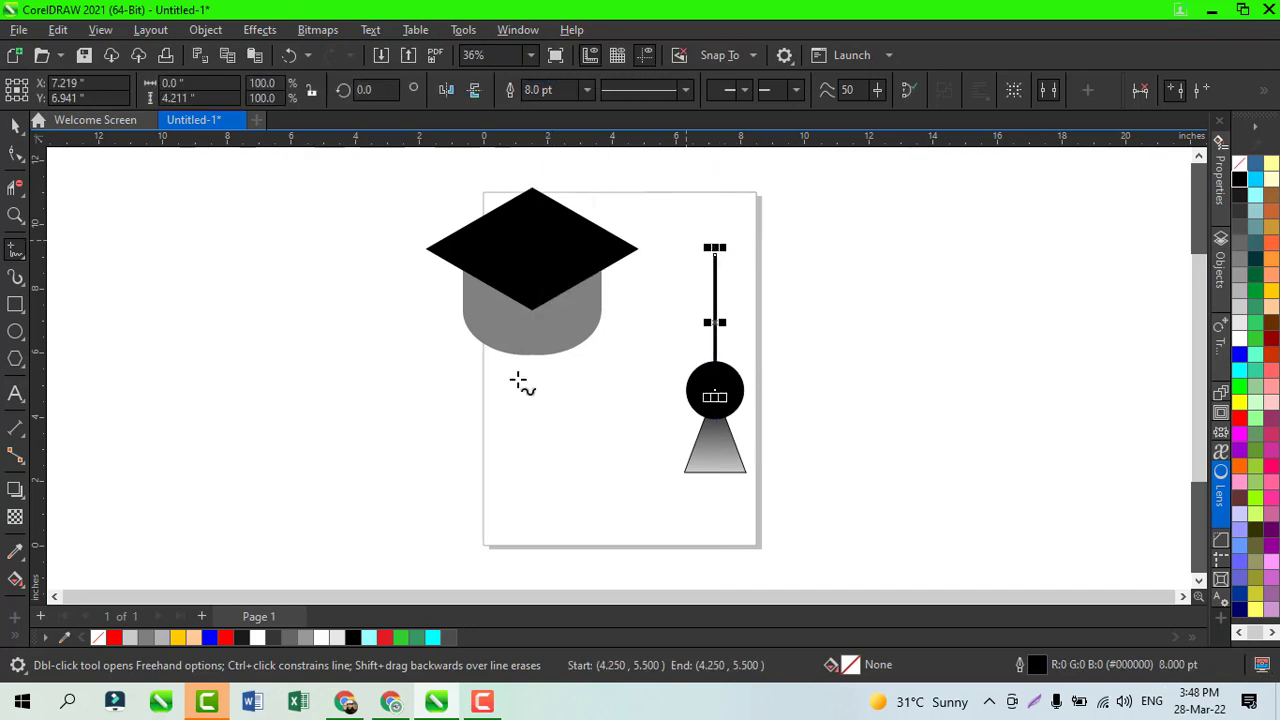
# Step: Group the line, circle and gradient triangle into one tassel and scale the group to 50%
pyautogui.press('space')
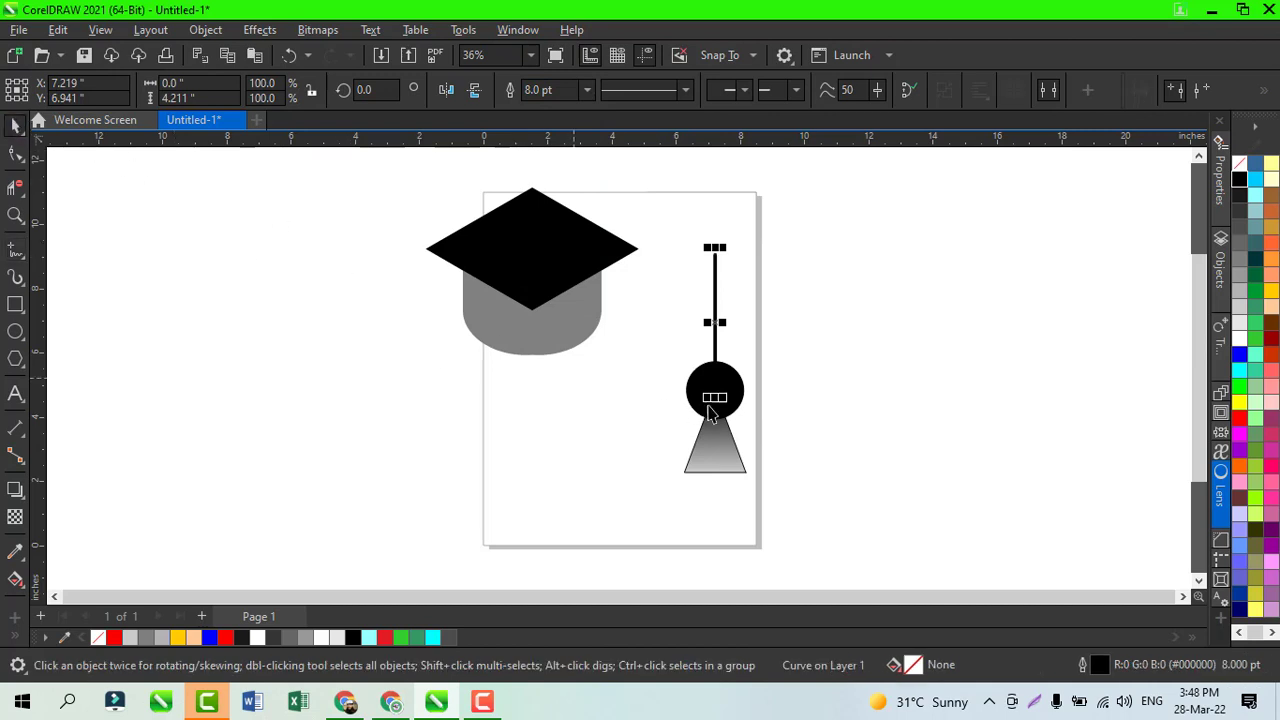
pyautogui.keyDown('shift'); pyautogui.click(733, 402); pyautogui.keyUp('shift')
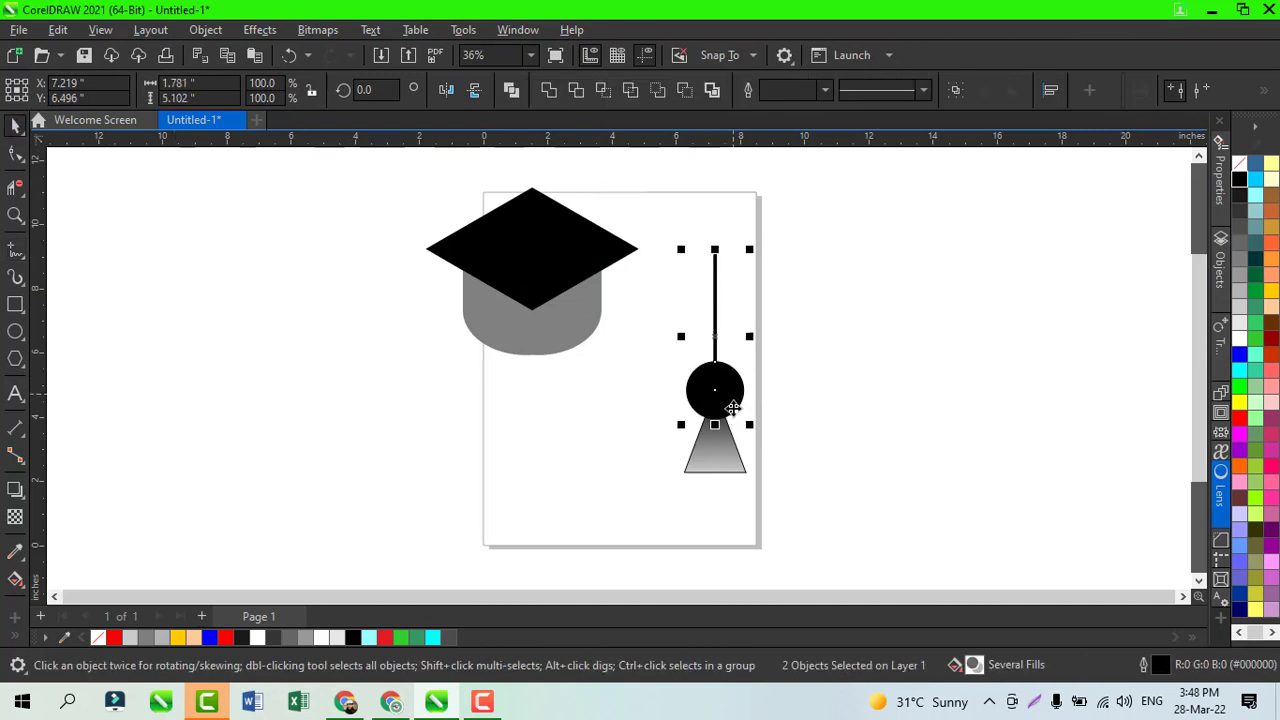
pyautogui.keyDown('shift'); pyautogui.click(729, 451); pyautogui.keyUp('shift')
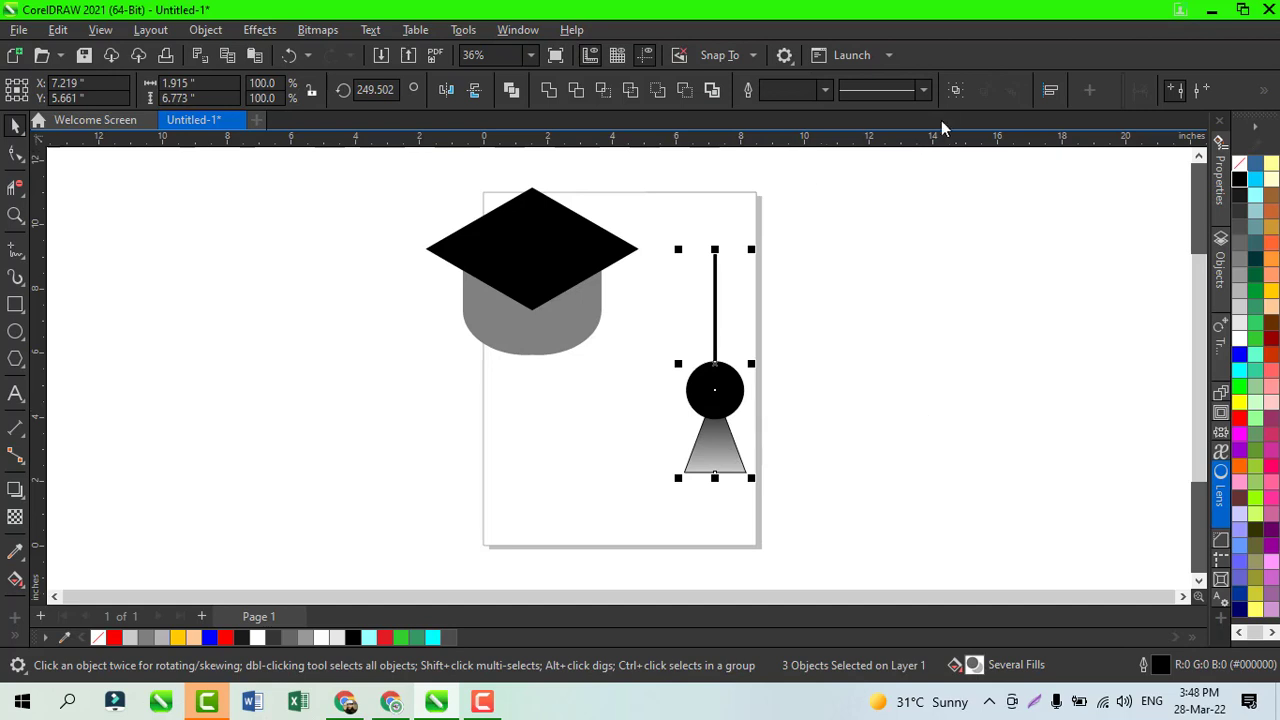
pyautogui.hotkey('ctrl', 'g')
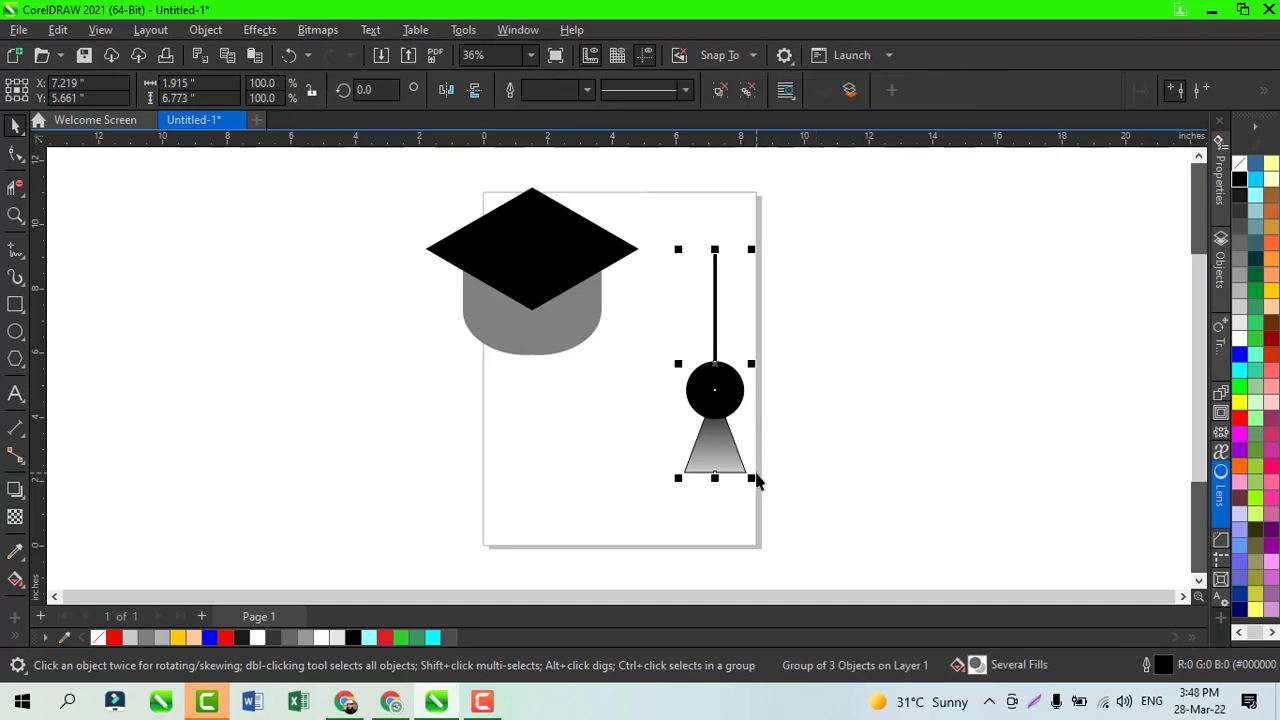
pyautogui.moveTo(754, 481); pyautogui.dragTo(737, 452)
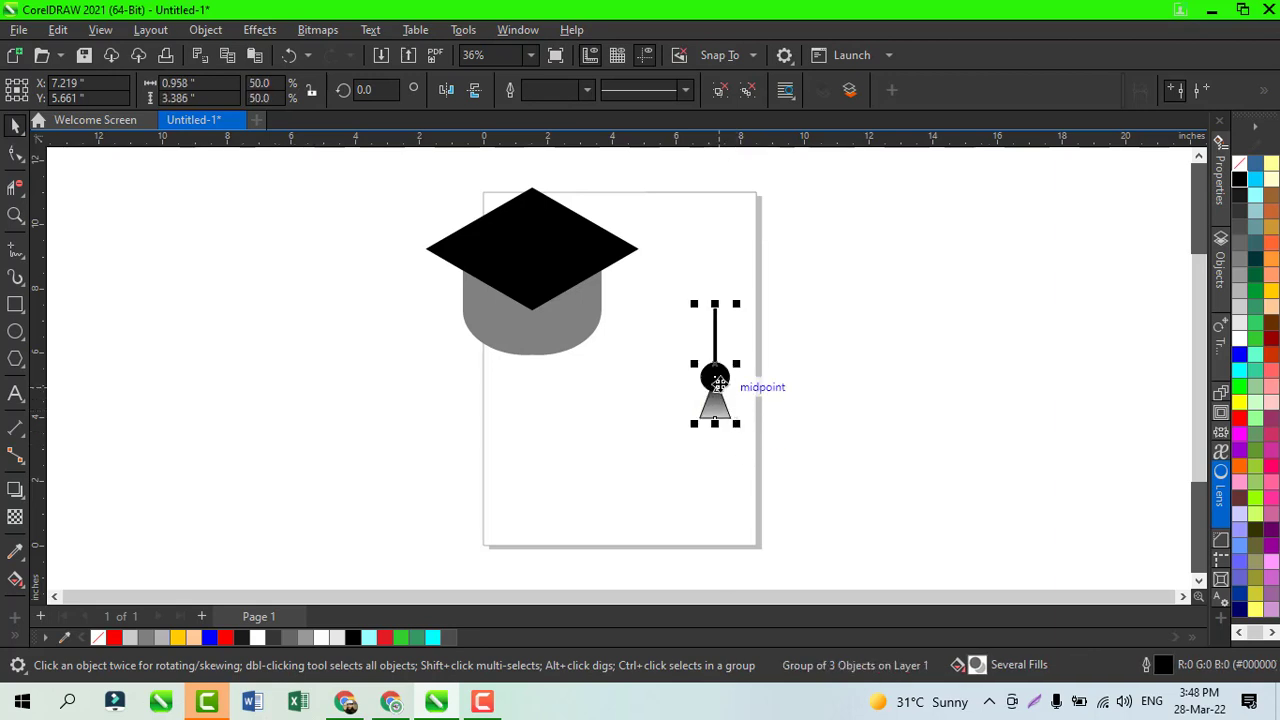
# Step: Move the tassel group so its line hangs from the rhombus's right corner
pyautogui.moveTo(720, 386); pyautogui.dragTo(640, 336)
pyautogui.click(757, 349)
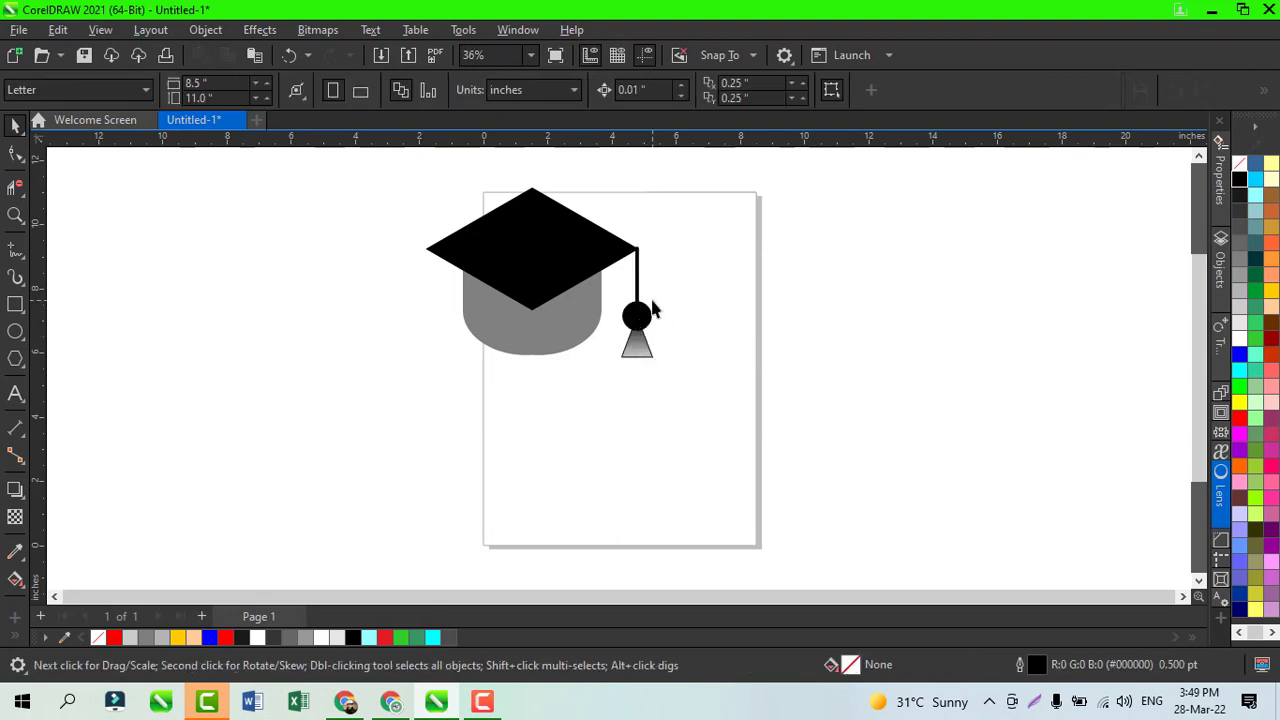
# Step: Draw a flat horizontal ellipse about 4.03 by 1.40 inches in the empty area left of the page and fill it with grey #666666
pyautogui.click(15, 331)
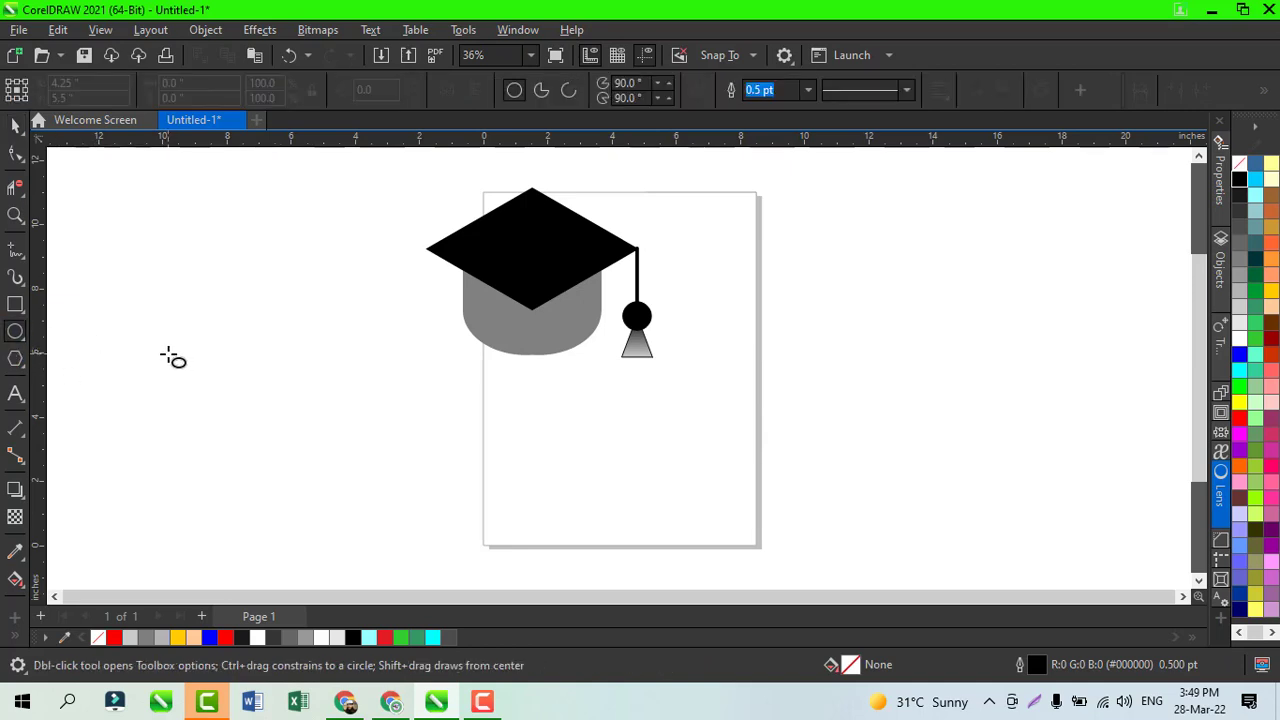
pyautogui.moveTo(169, 354); pyautogui.dragTo(241, 388)
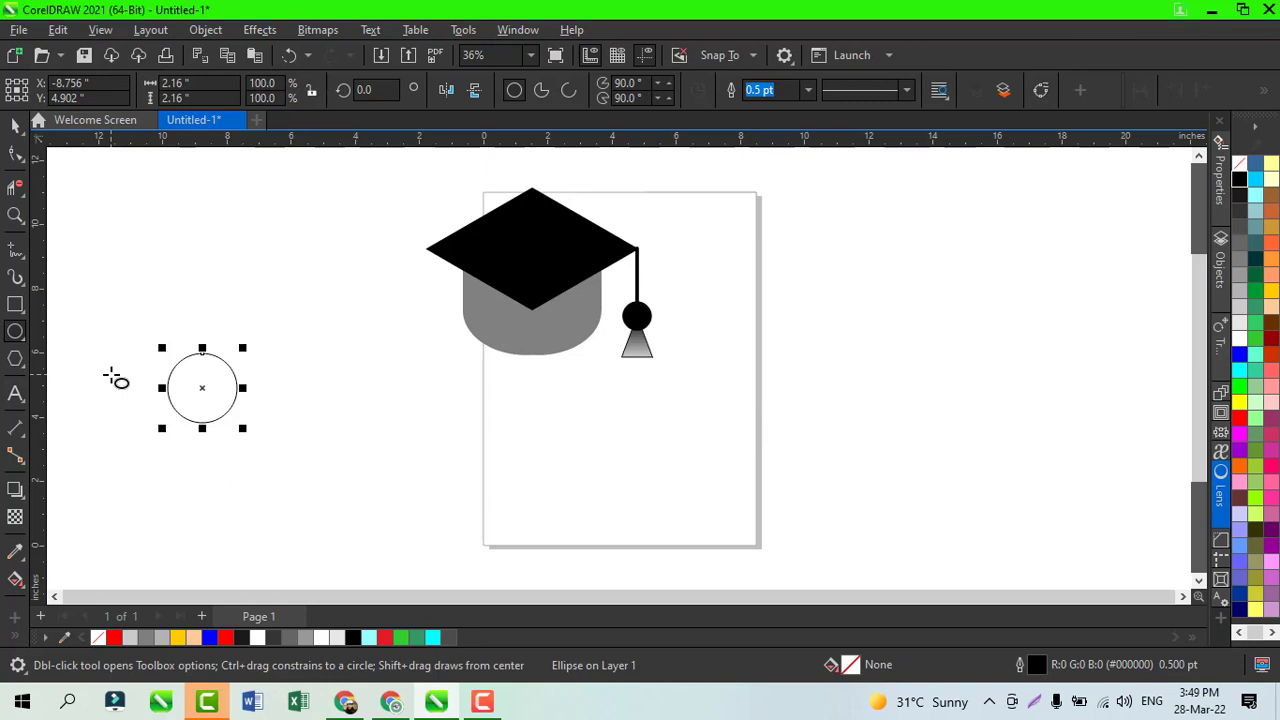
pyautogui.press('Delete')
pyautogui.moveTo(127, 363); pyautogui.dragTo(270, 417)
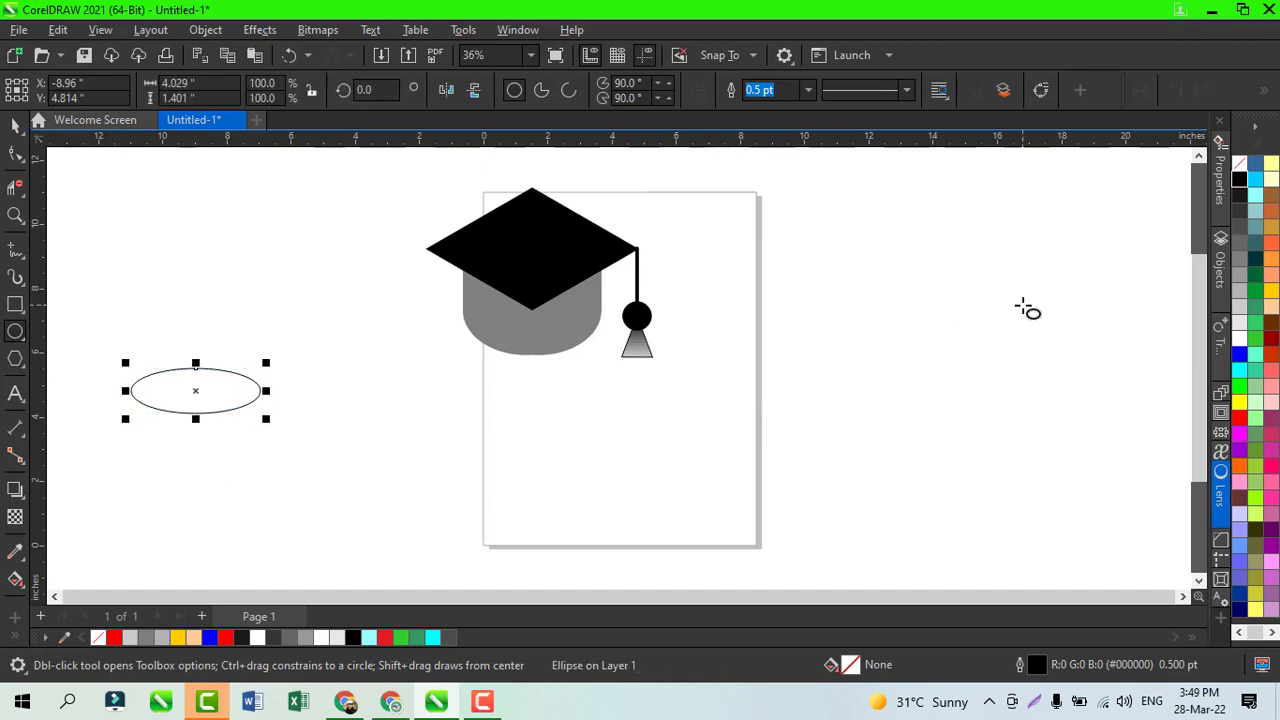
pyautogui.click(1240, 258)
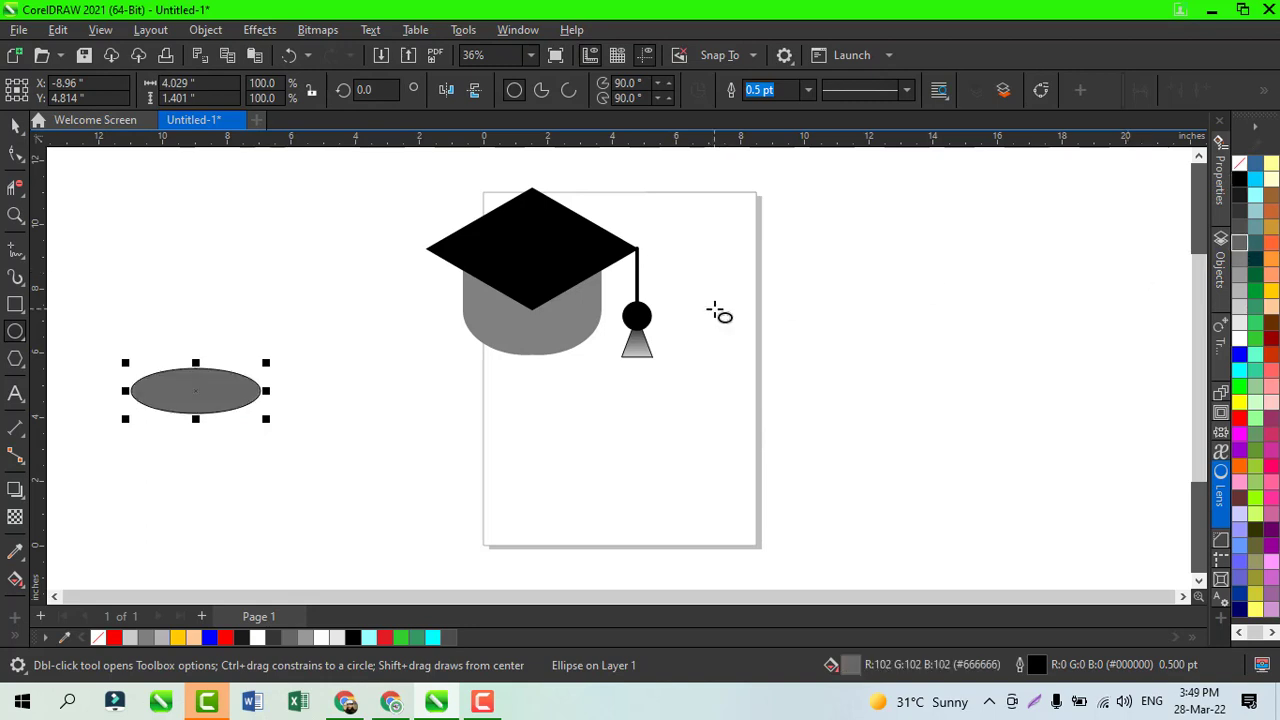
# Step: Apply a mesh fill to the ellipse and colour its centre node light grey #CCCCCC
pyautogui.press('g')
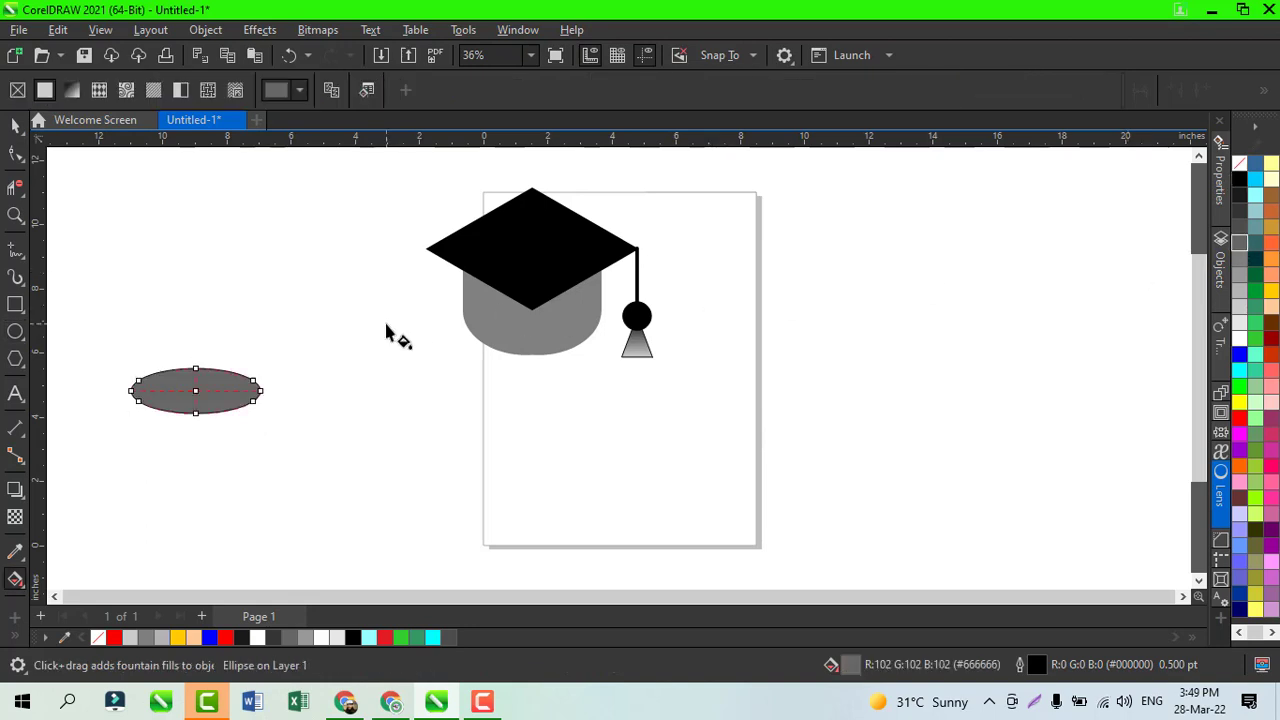
pyautogui.press('m')
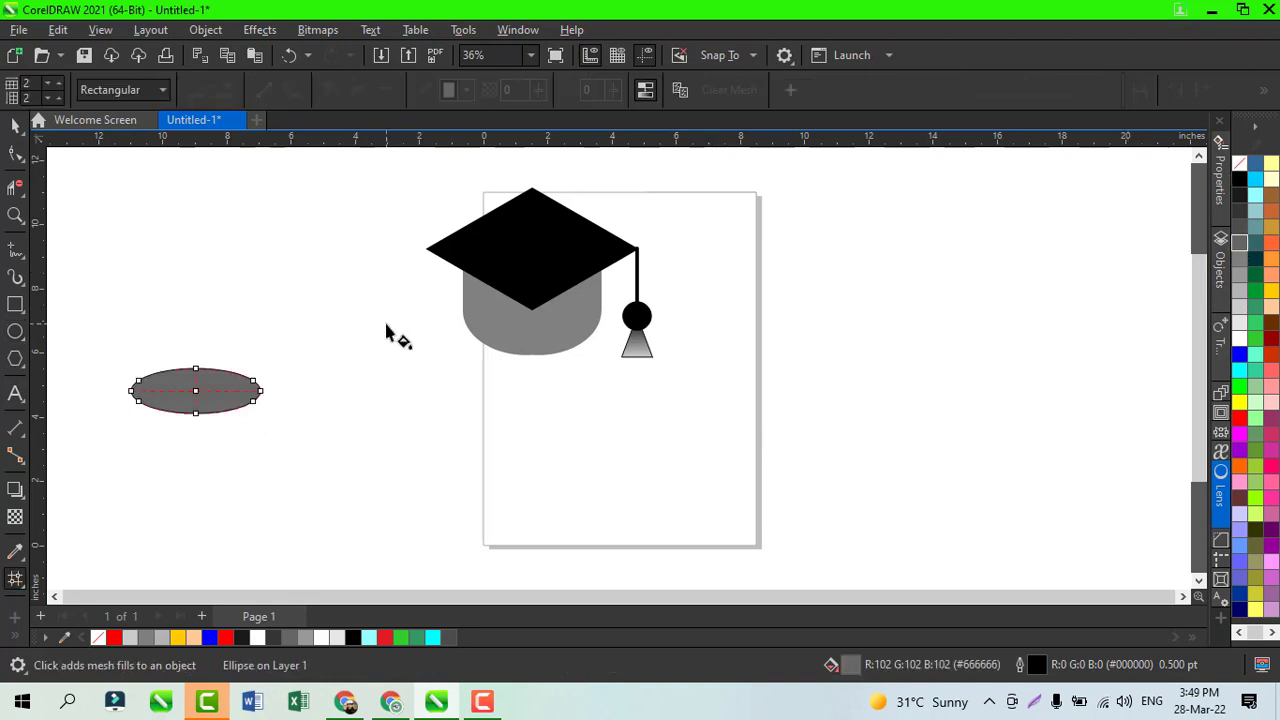
pyautogui.click(197, 400)
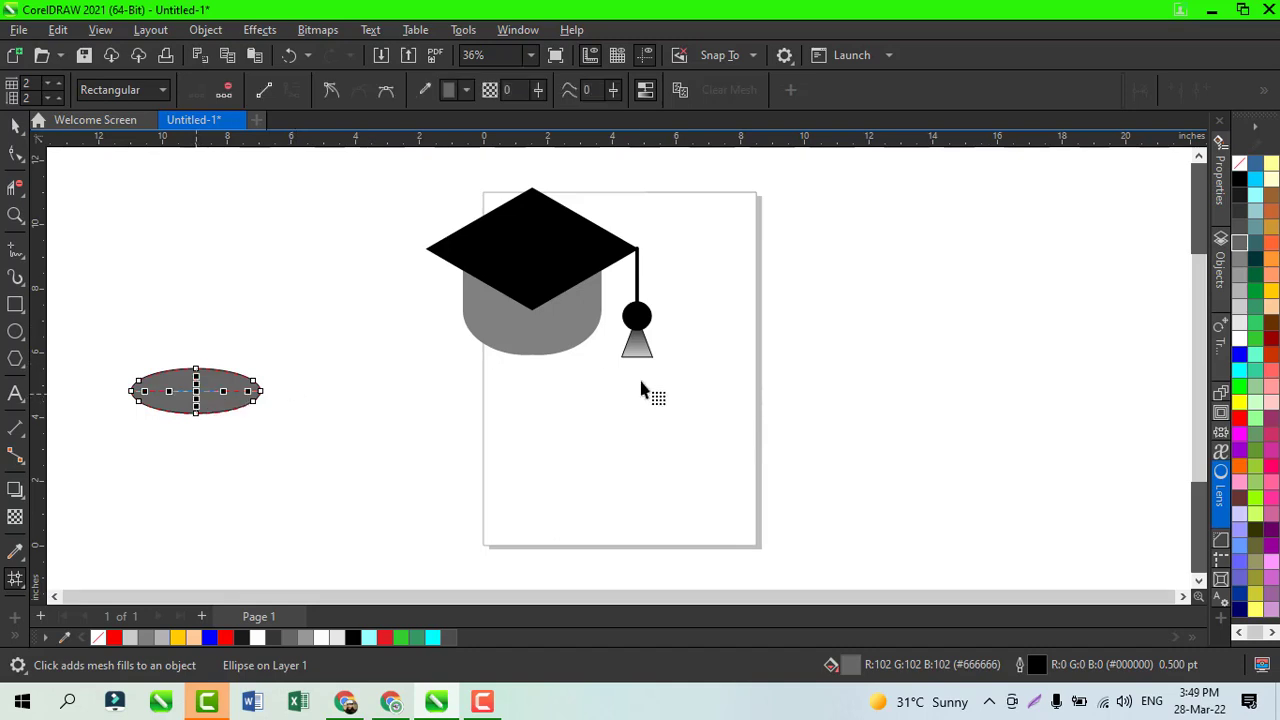
pyautogui.click(1243, 322)
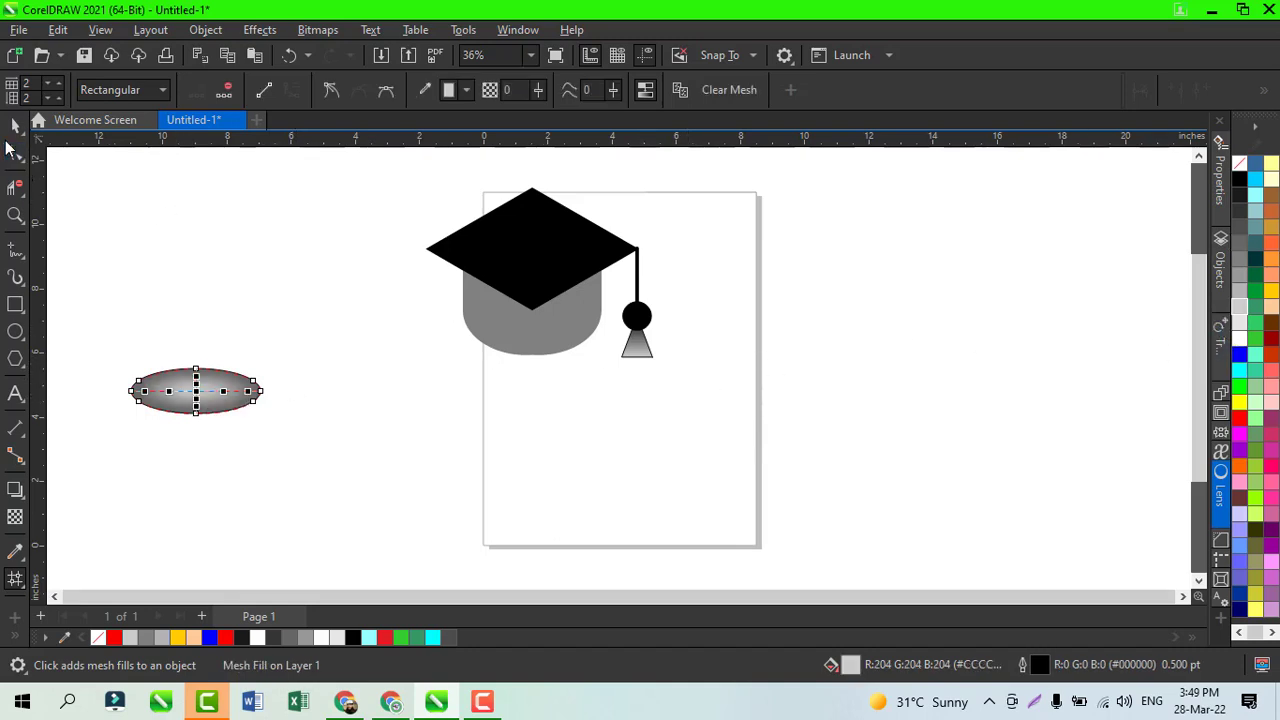
pyautogui.click(14, 128)
pyautogui.press('Escape')
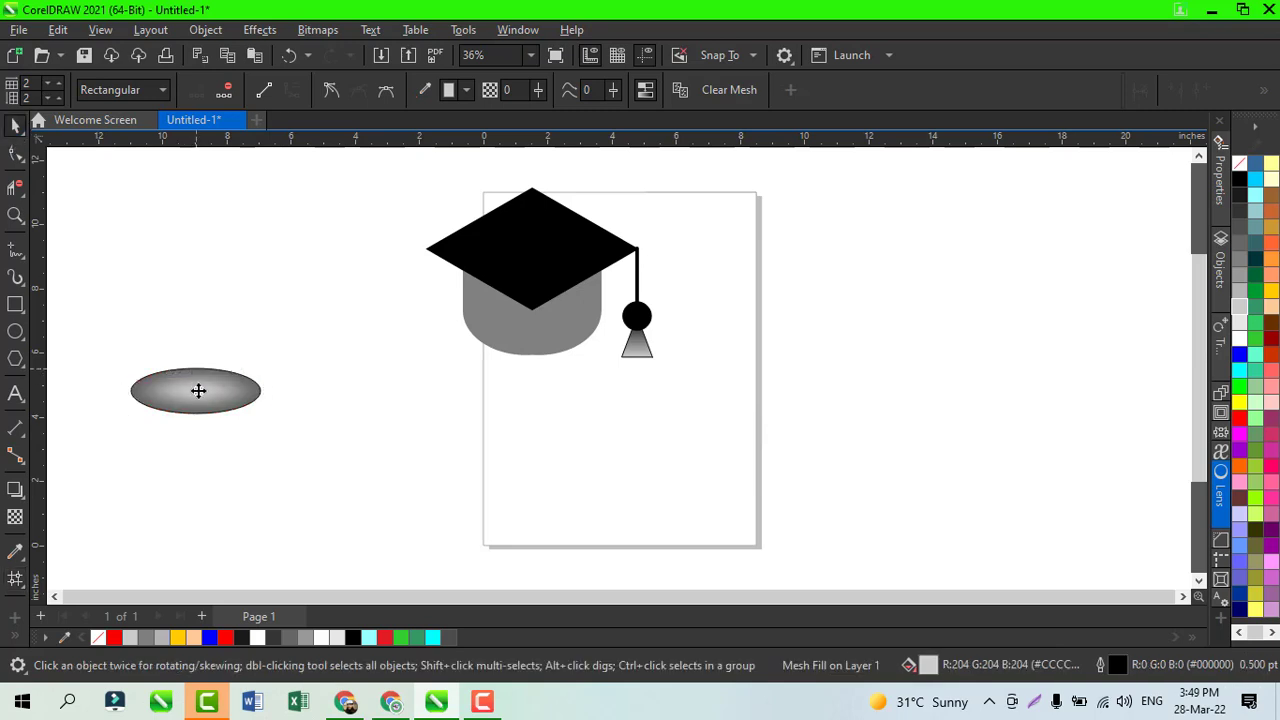
# Step: Move the mesh-filled ellipse onto the black rhombus and stretch it downward to centre it on the cap's top
pyautogui.moveTo(535, 244); pyautogui.dragTo(533, 245)
pyautogui.click(814, 304)
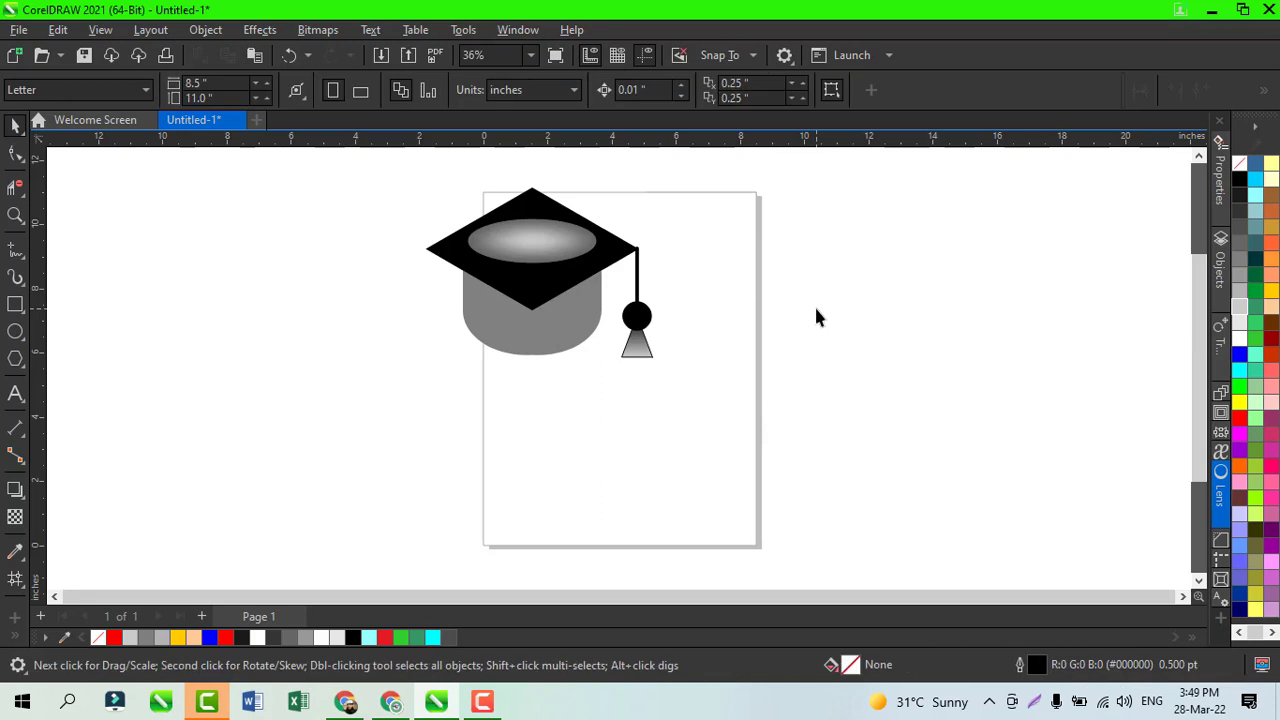
pyautogui.click(536, 272)
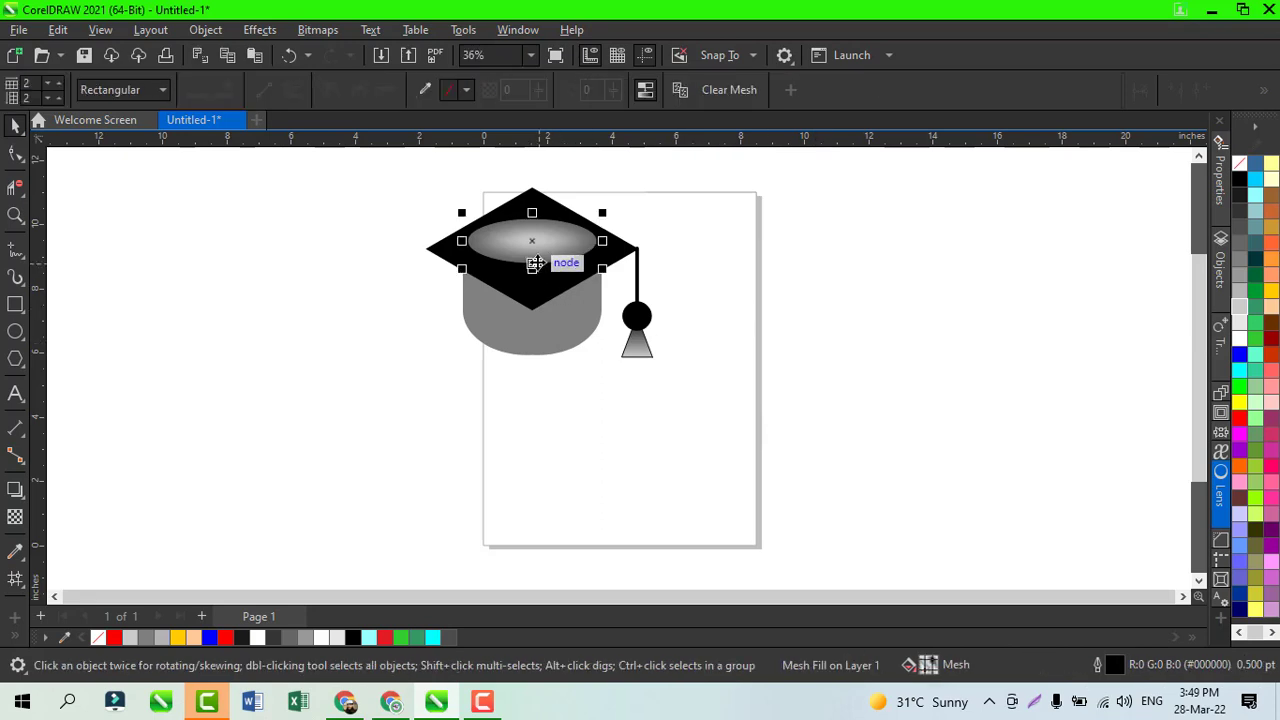
pyautogui.moveTo(534, 278); pyautogui.dragTo(538, 296)
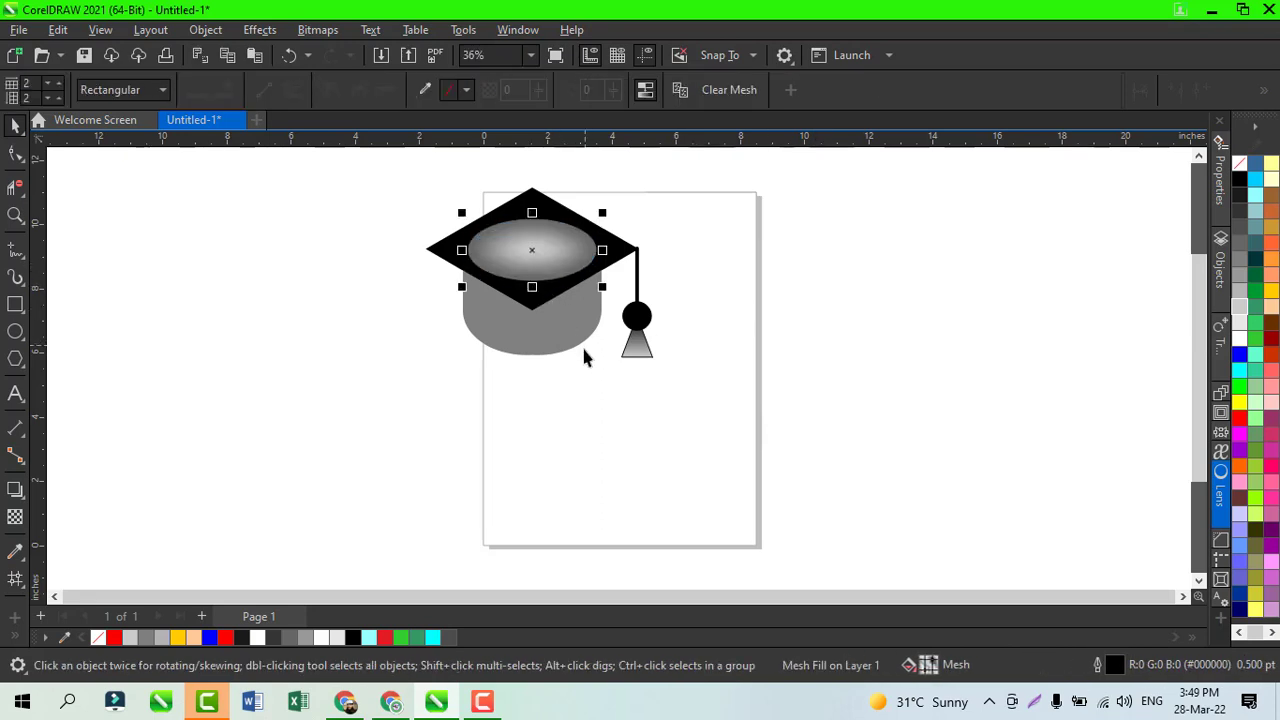
pyautogui.click(570, 394)
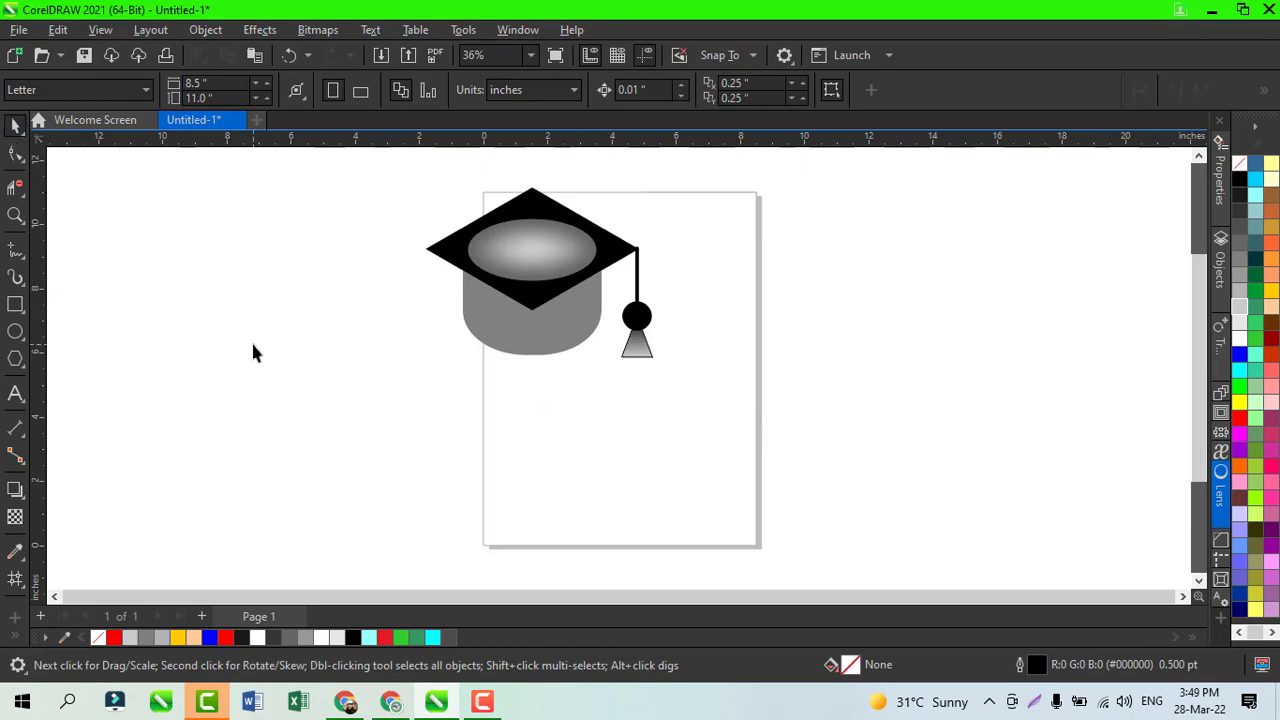
# Step: Group all the cap and tassel objects, move the group to about the middle of the page, and preview it full screen
pyautogui.hotkey('ctrl', 'a')
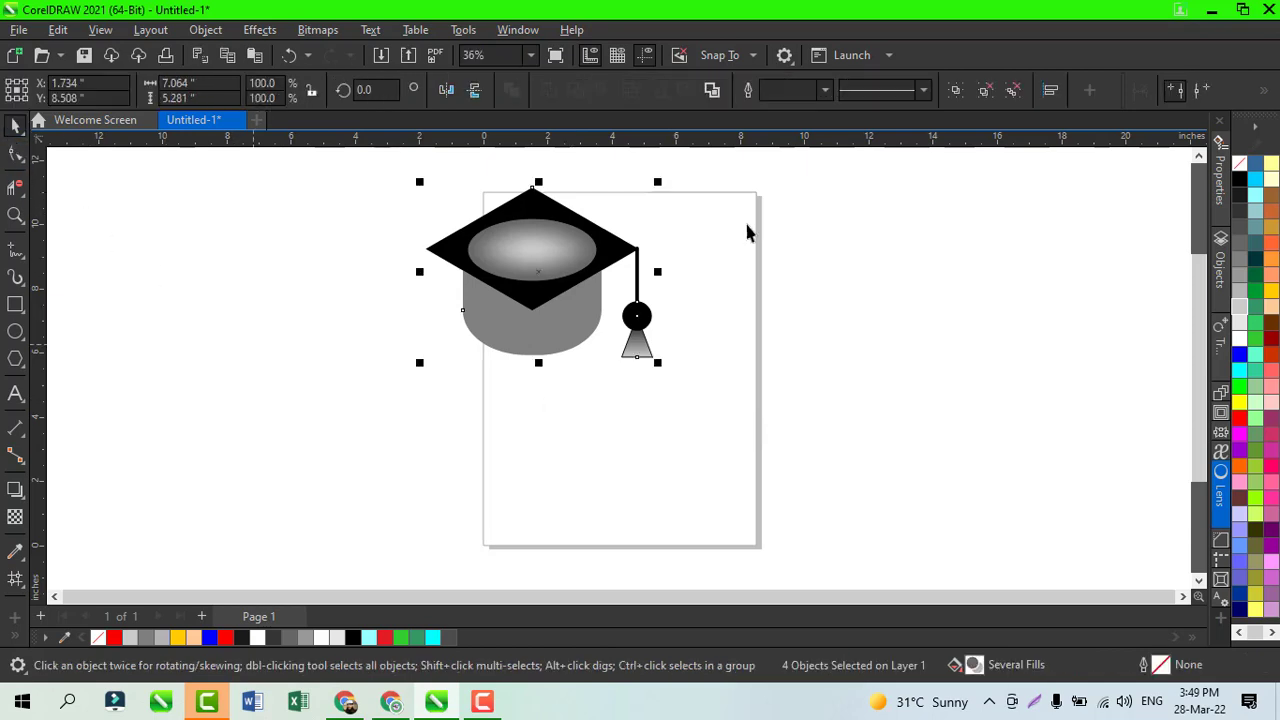
pyautogui.click(955, 90)
pyautogui.moveTo(543, 269); pyautogui.dragTo(630, 343)
pyautogui.click(843, 373)
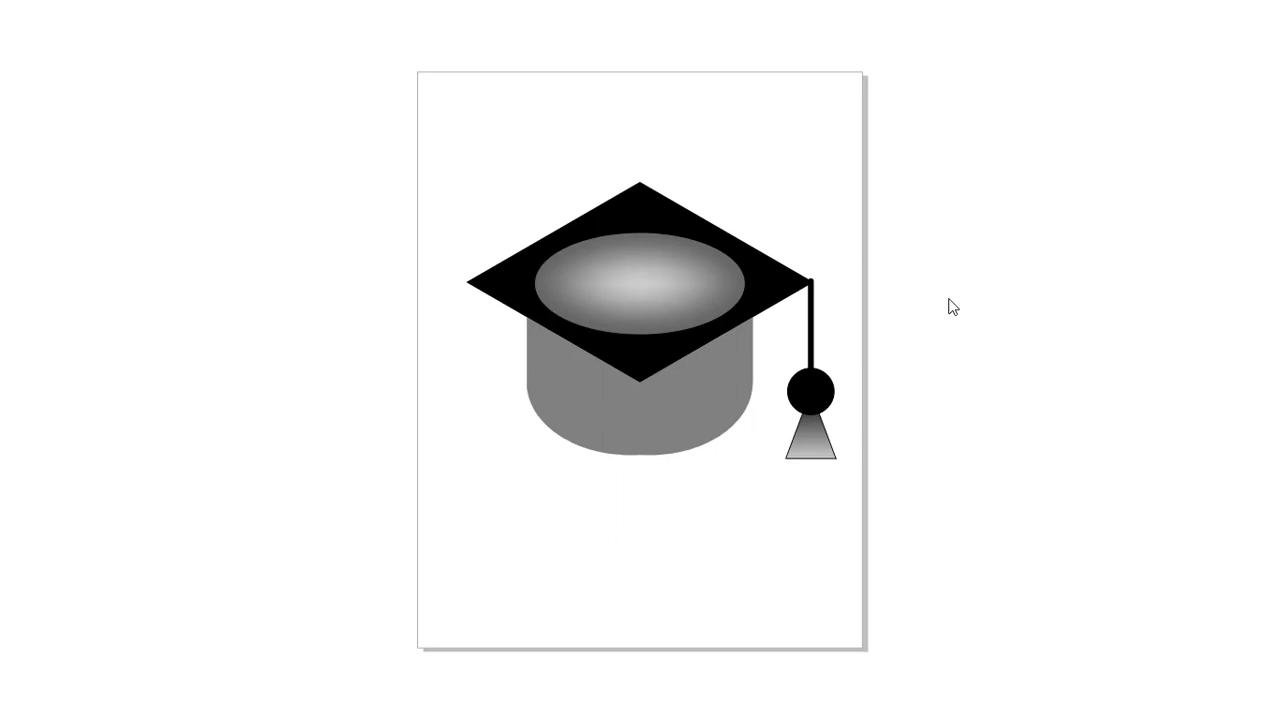
pyautogui.press('F9')
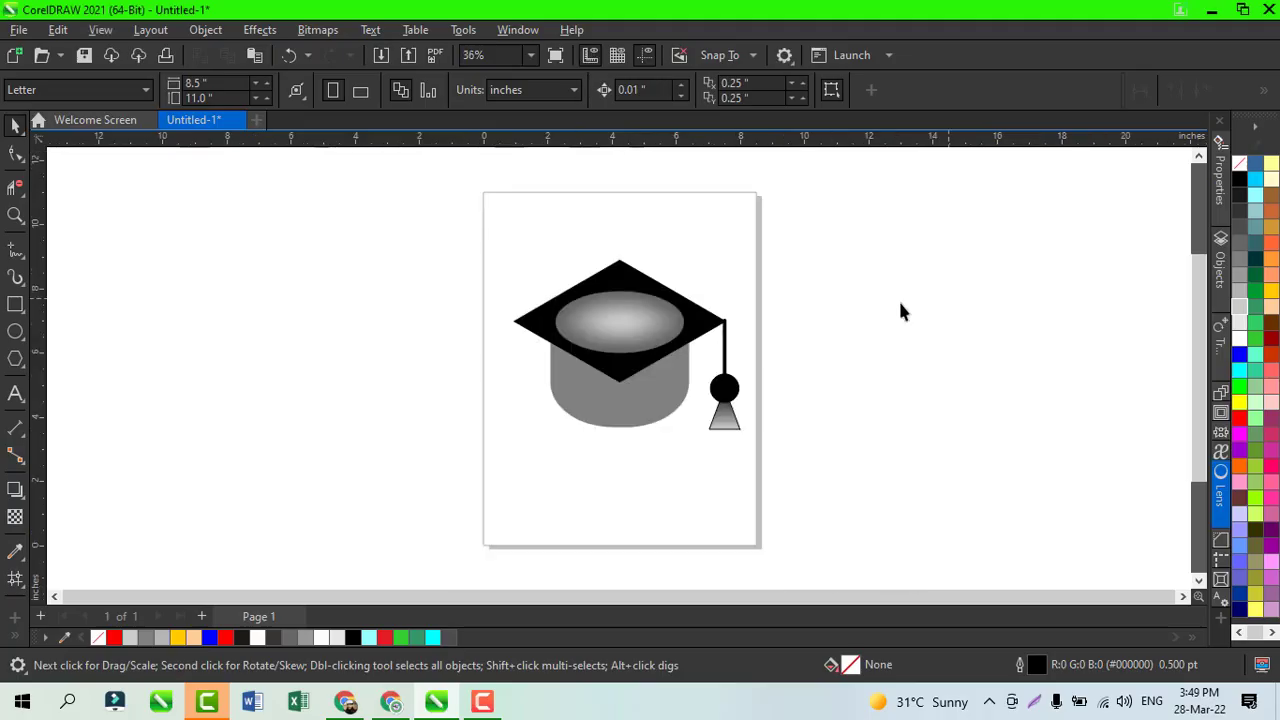